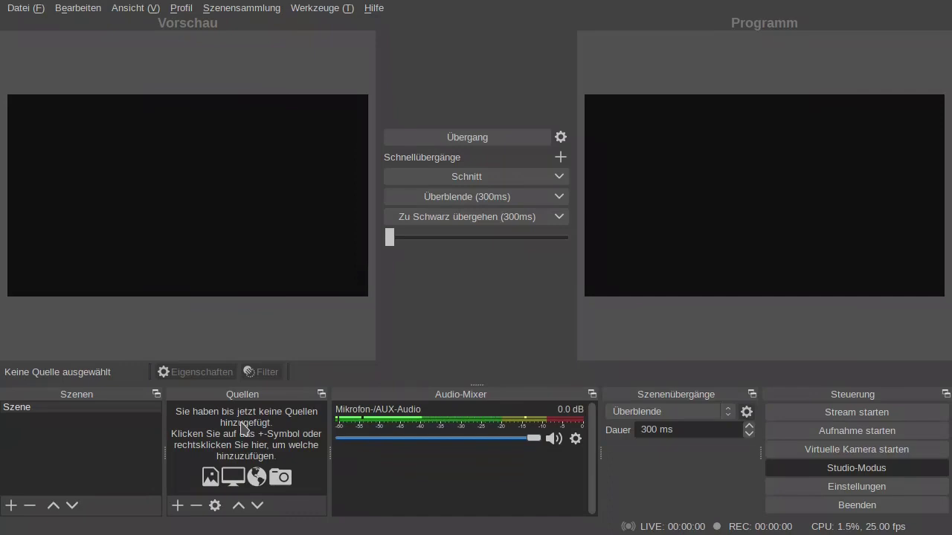
- Add a new Videoaufnahmegerät (V4L2) source named Webcam to the scene
right_click(241, 425)
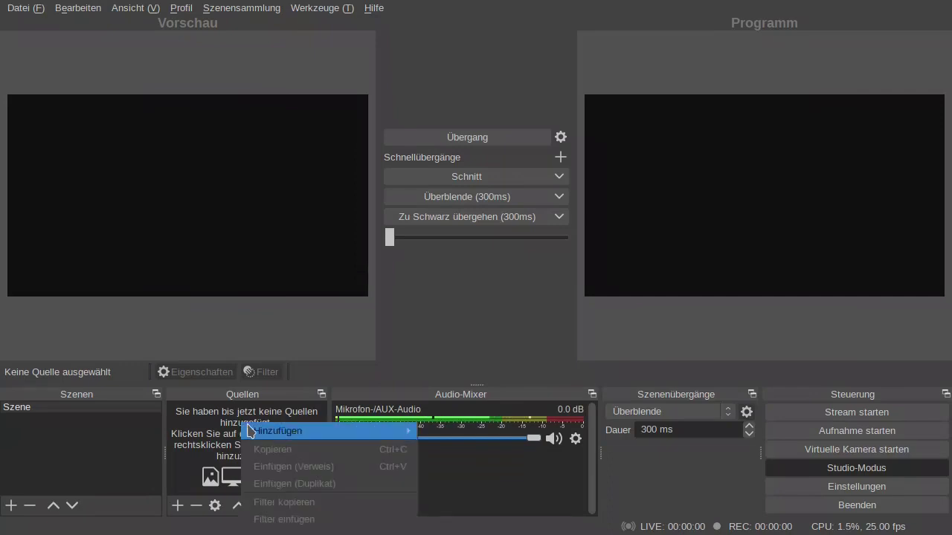
mouse_move(261, 432)
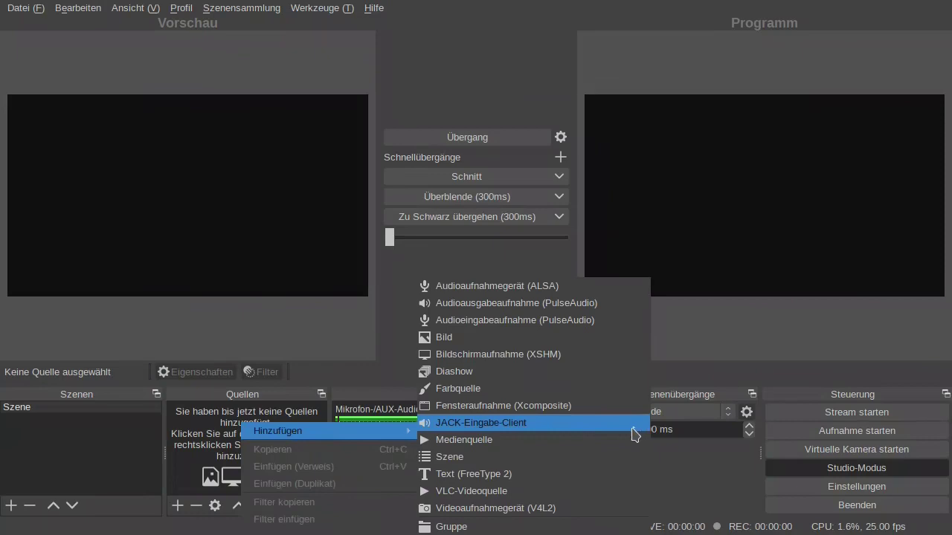
click(501, 508)
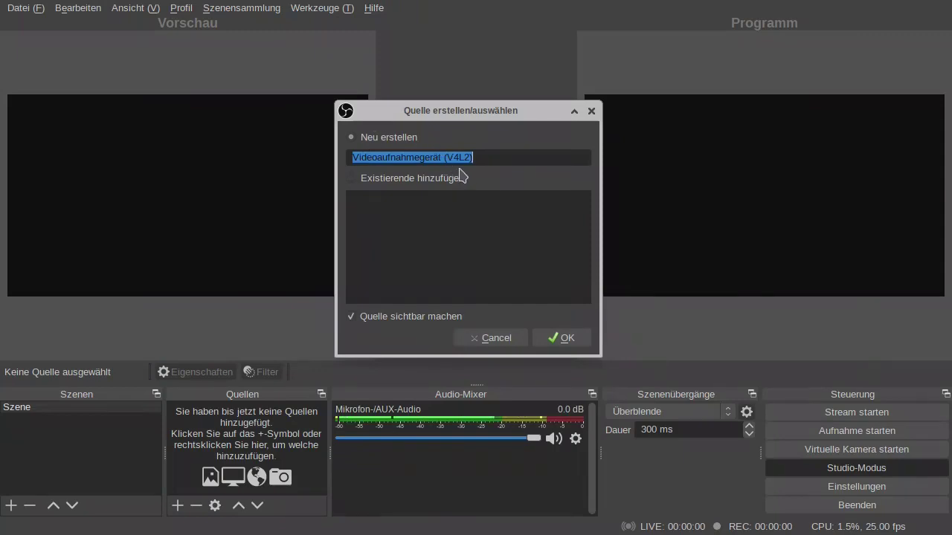
key(BackSpace)
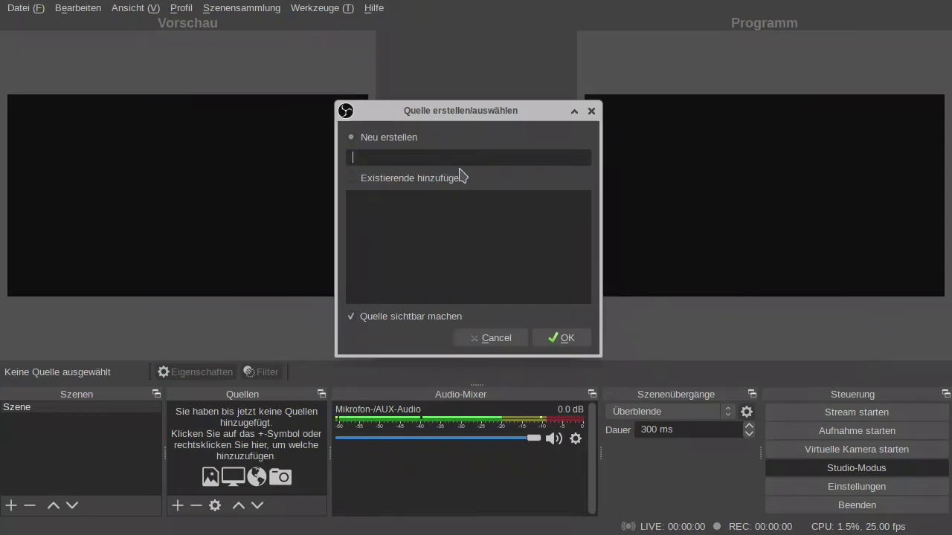
text(Webcam)
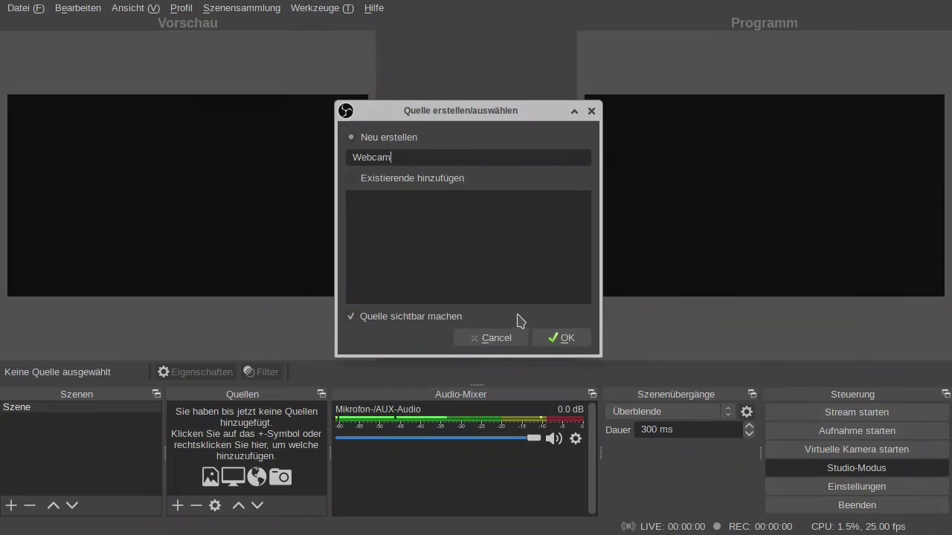
click(546, 340)
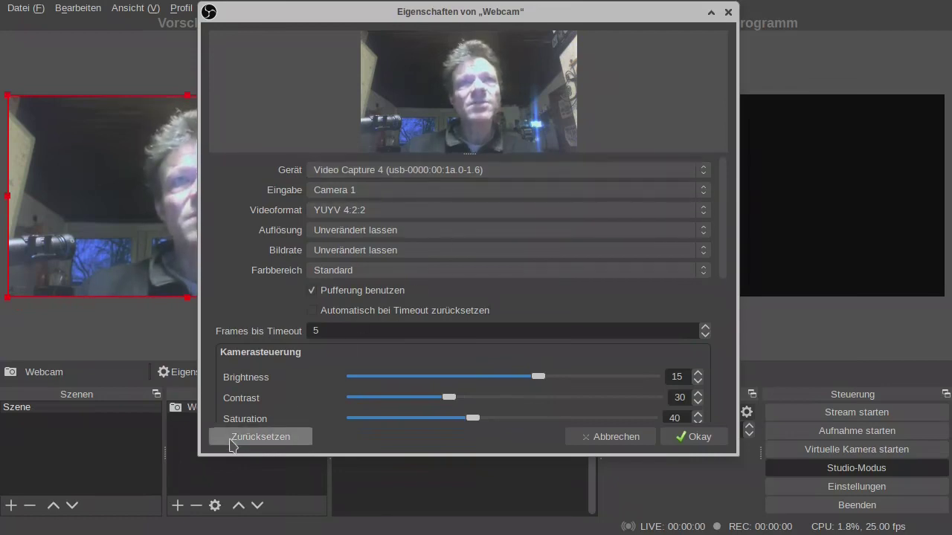
- Turn off buffering for the Webcam source and set its video format to YU12 (Emulated)
click(312, 291)
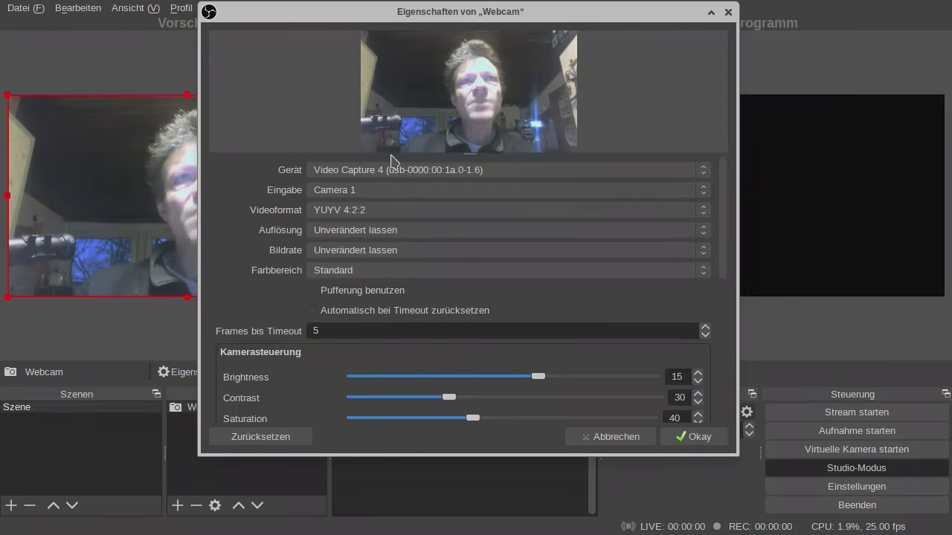
click(400, 210)
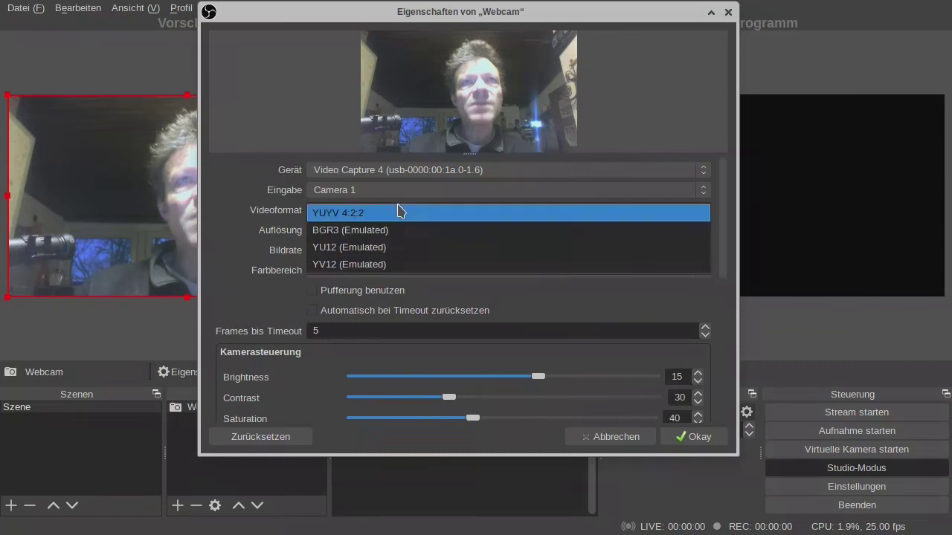
click(402, 248)
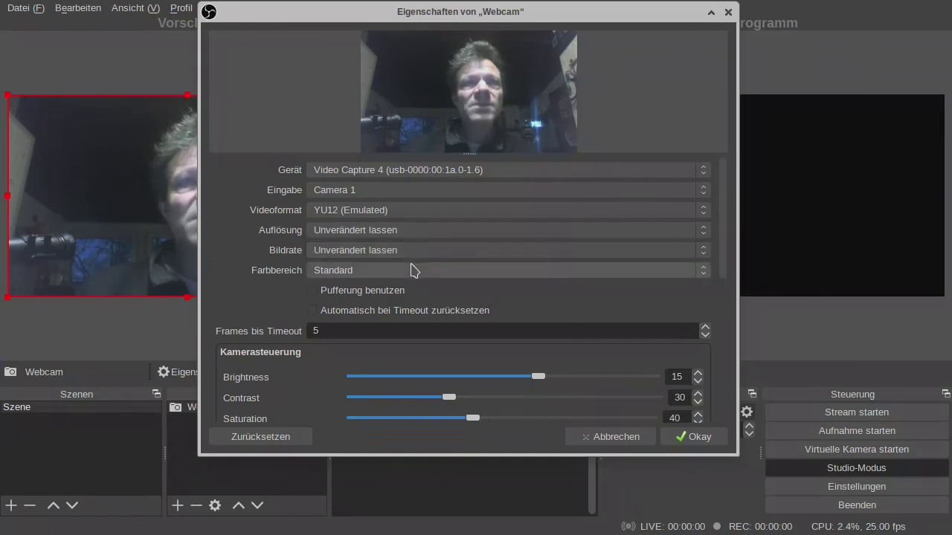
- Keep the webcam's frame rate and resolution at Unverändert lassen, check its camera controls and accept the properties
click(411, 252)
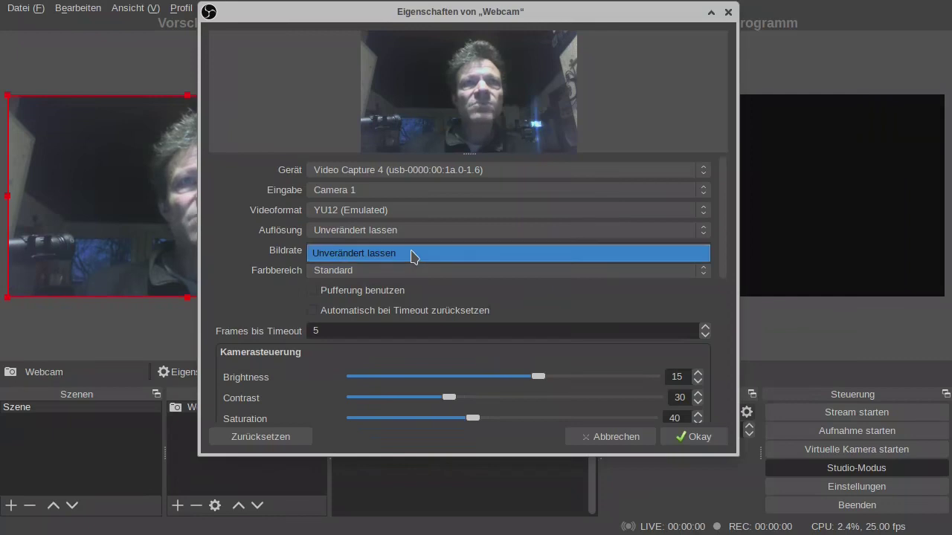
click(413, 253)
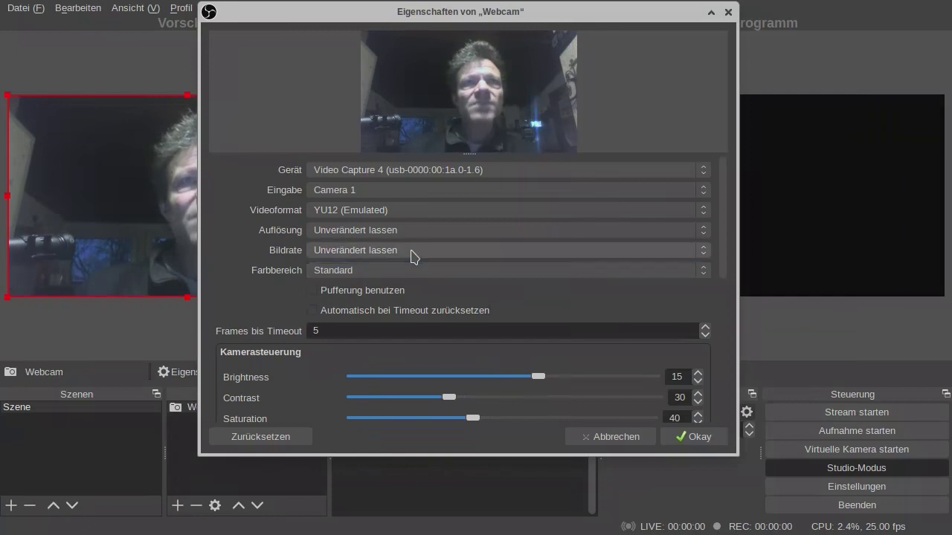
click(414, 254)
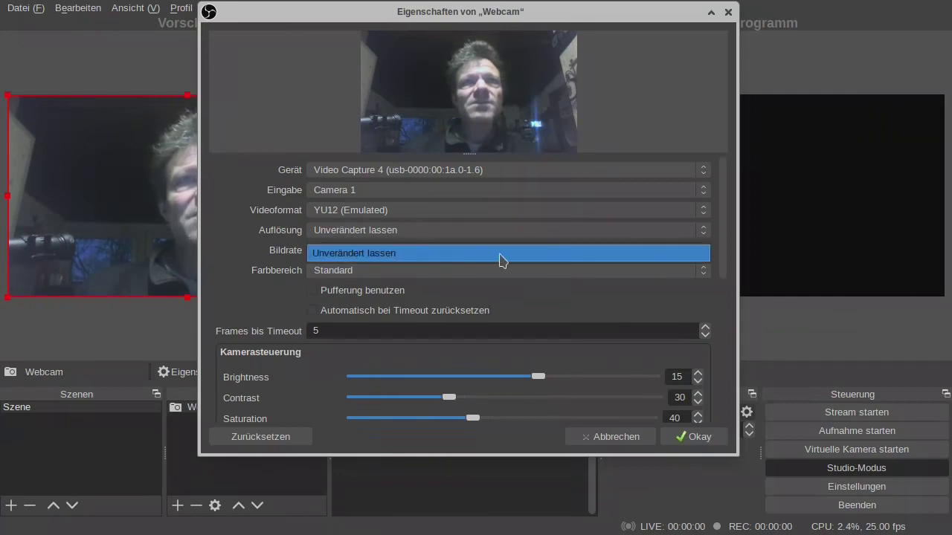
click(700, 232)
click(700, 233)
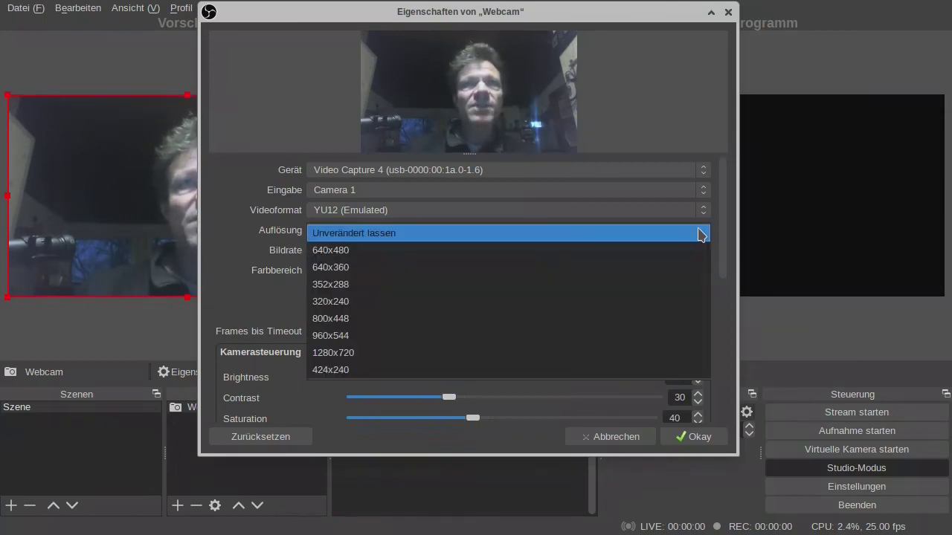
click(699, 233)
scroll(688, 335, down, 10)
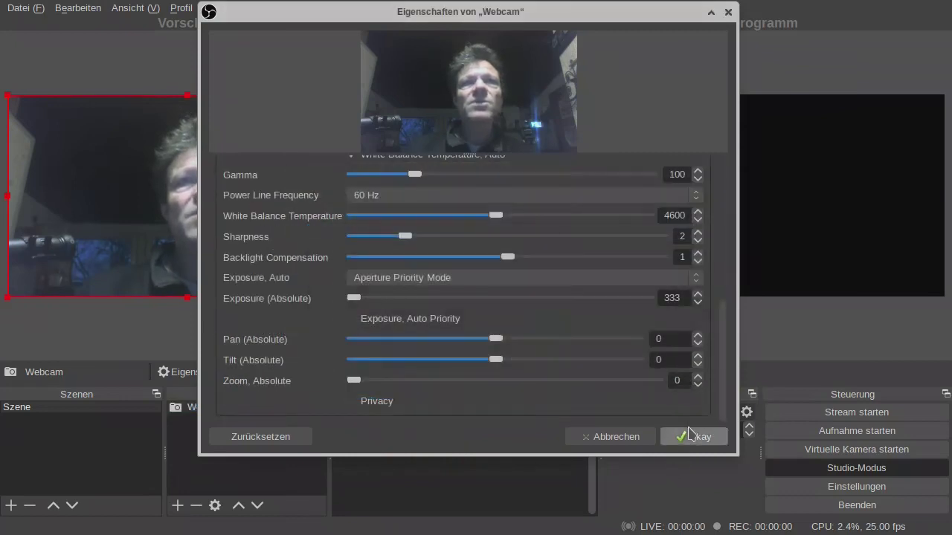
click(686, 438)
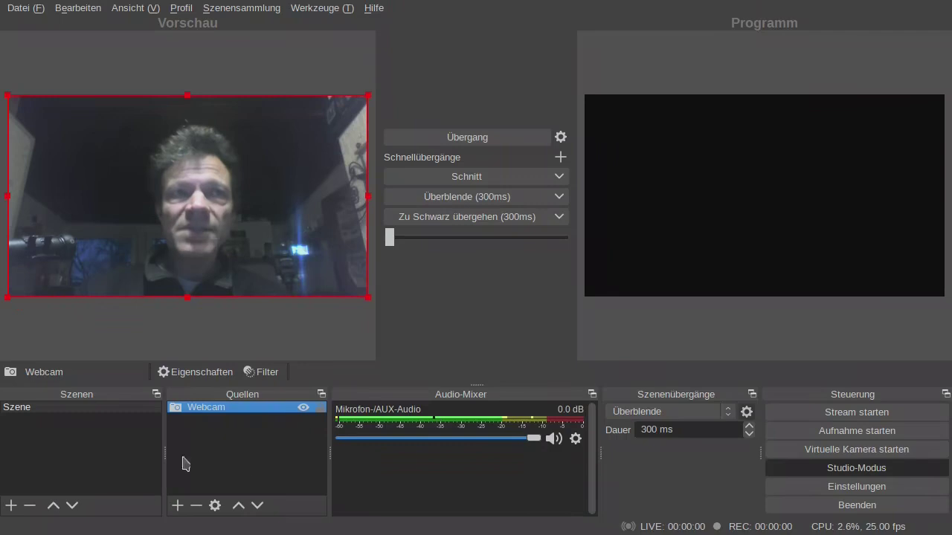
- Rename the existing scene as Front
click(66, 421)
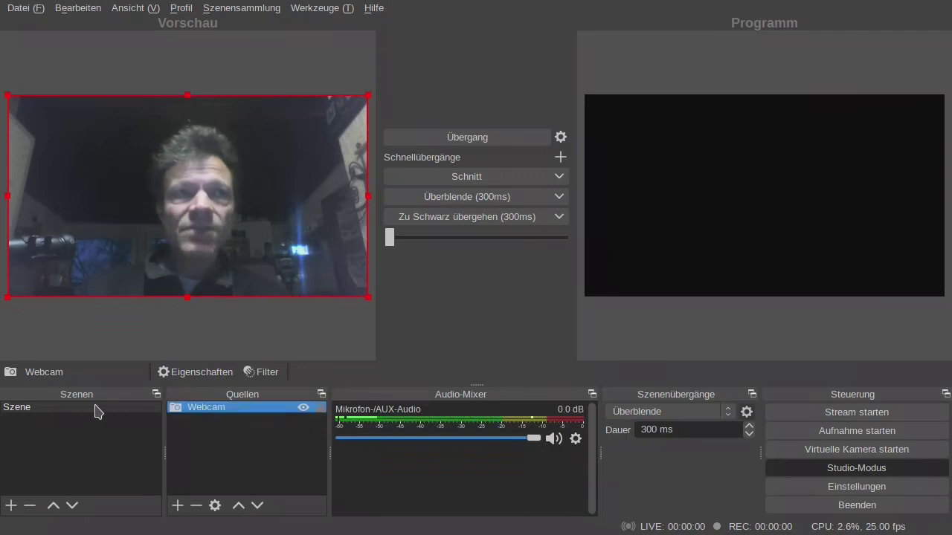
right_click(95, 409)
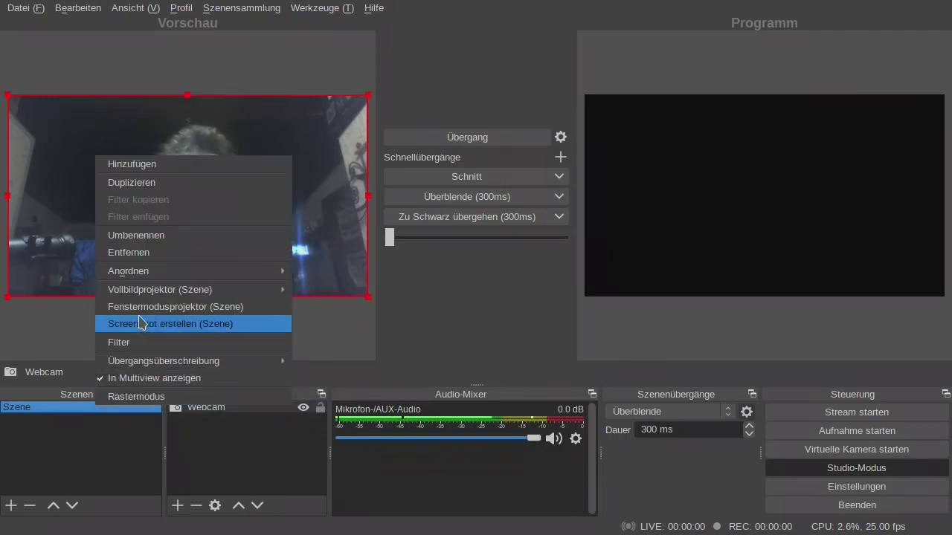
click(152, 236)
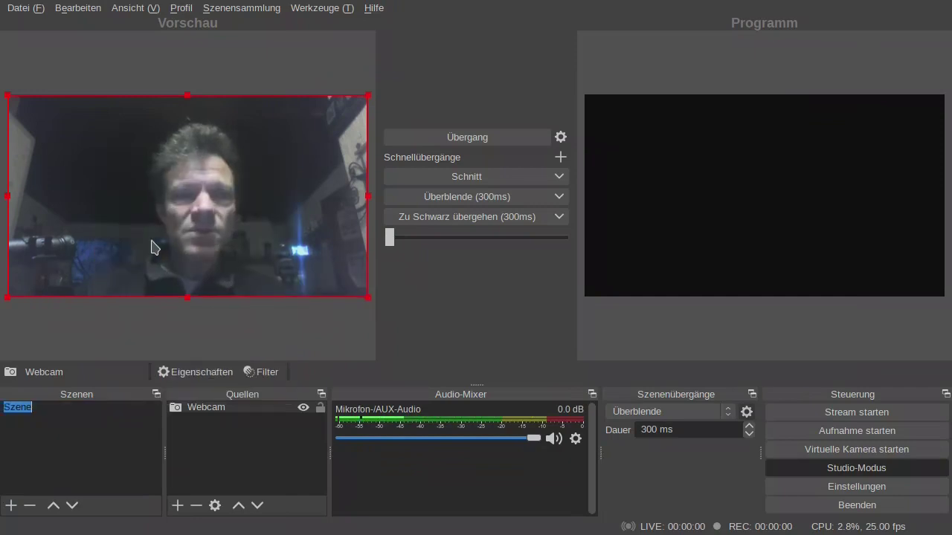
text(Front)
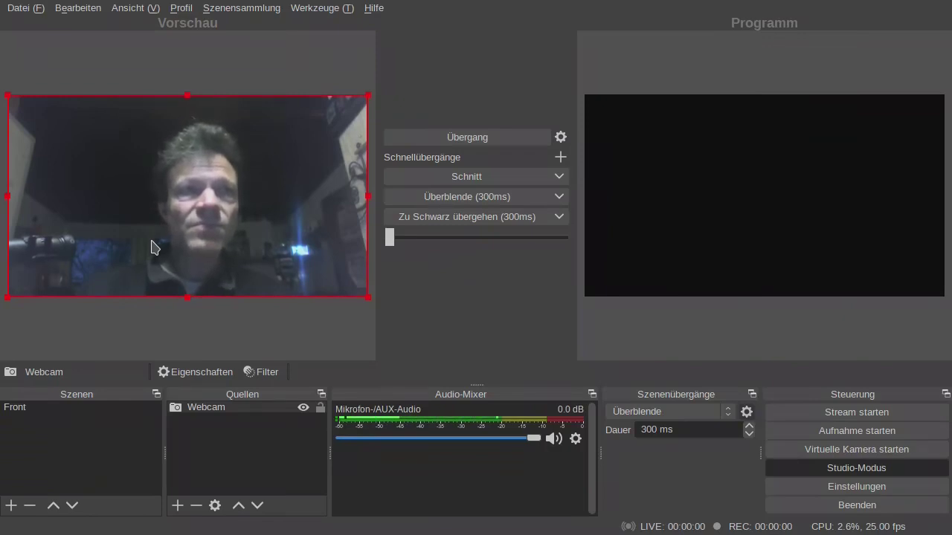
- Add a second scene named Rücken
right_click(81, 426)
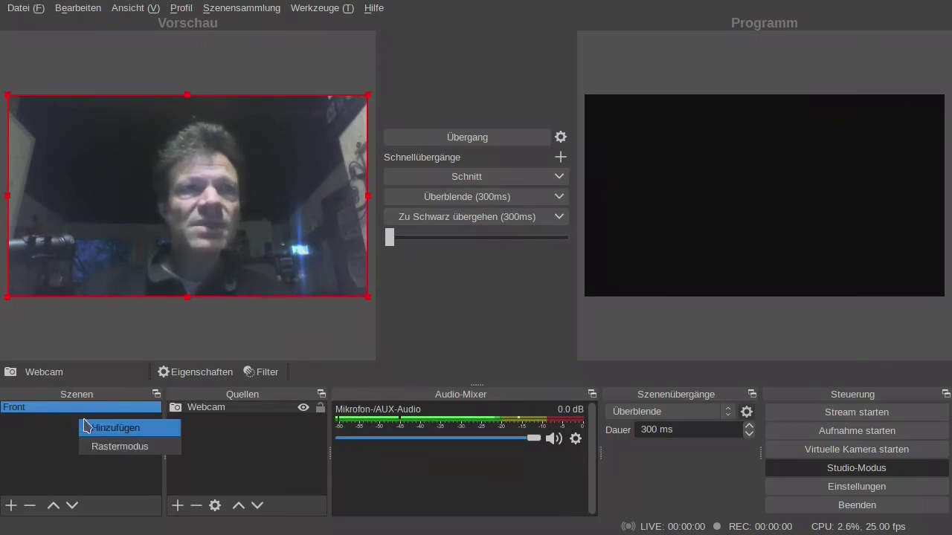
click(111, 428)
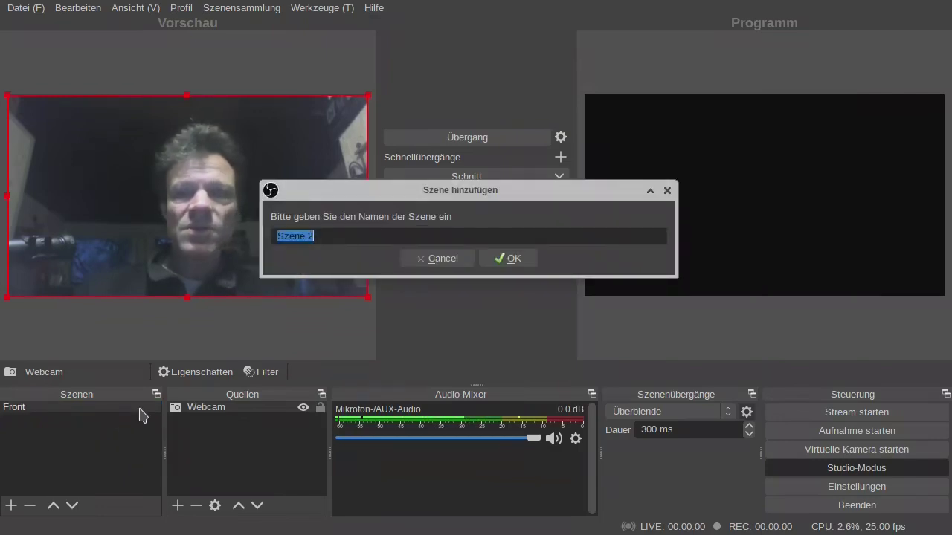
key(BackSpace)
text(Rücken)
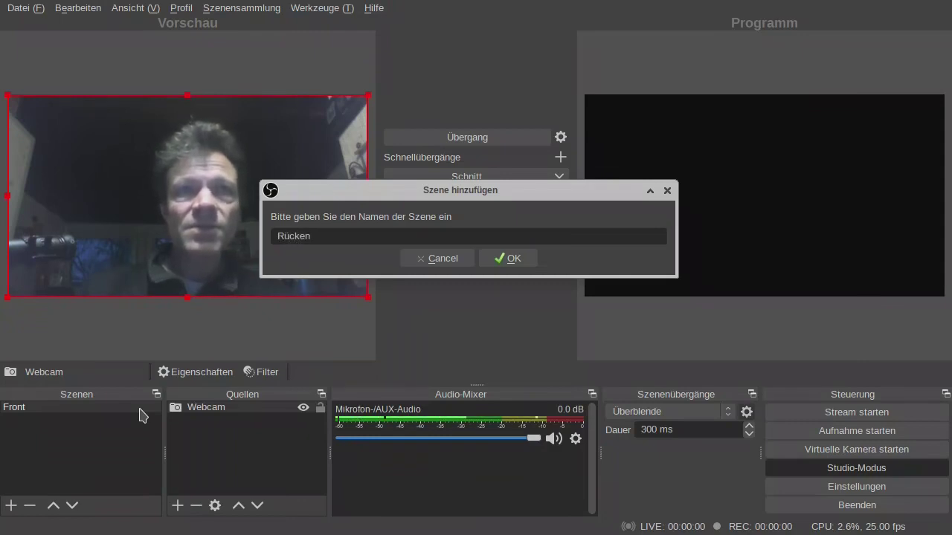
key(Return)
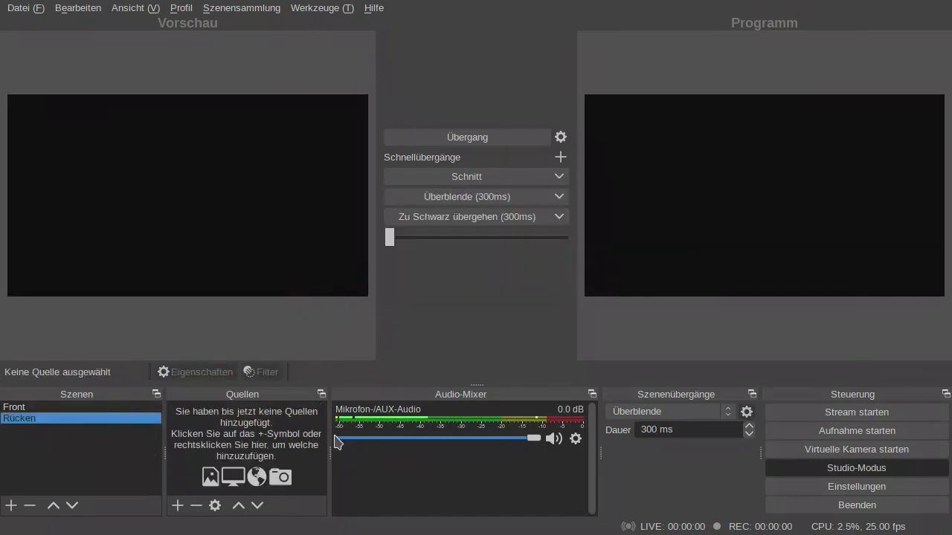
- Add a new Videoaufnahmegerät (V4L2) source named Rückencam to the Rücken scene
right_click(249, 461)
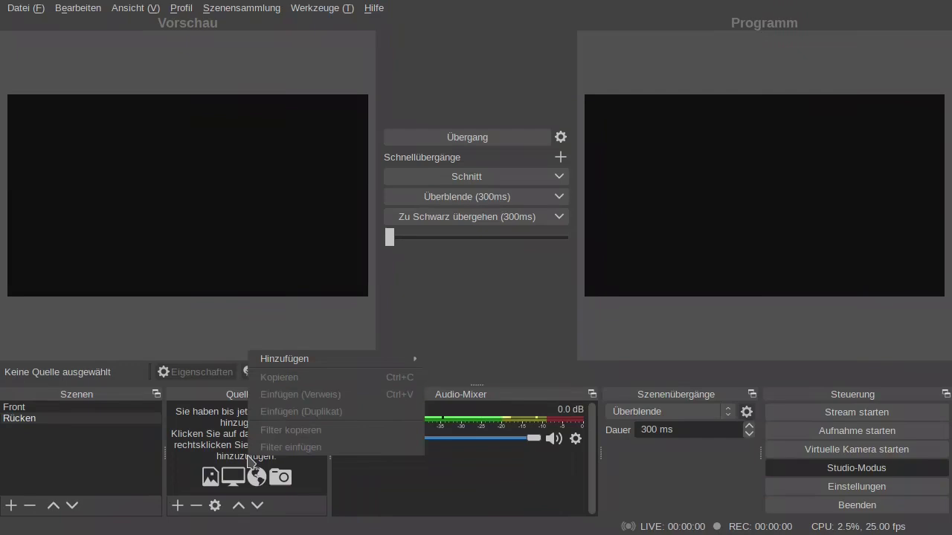
mouse_move(305, 361)
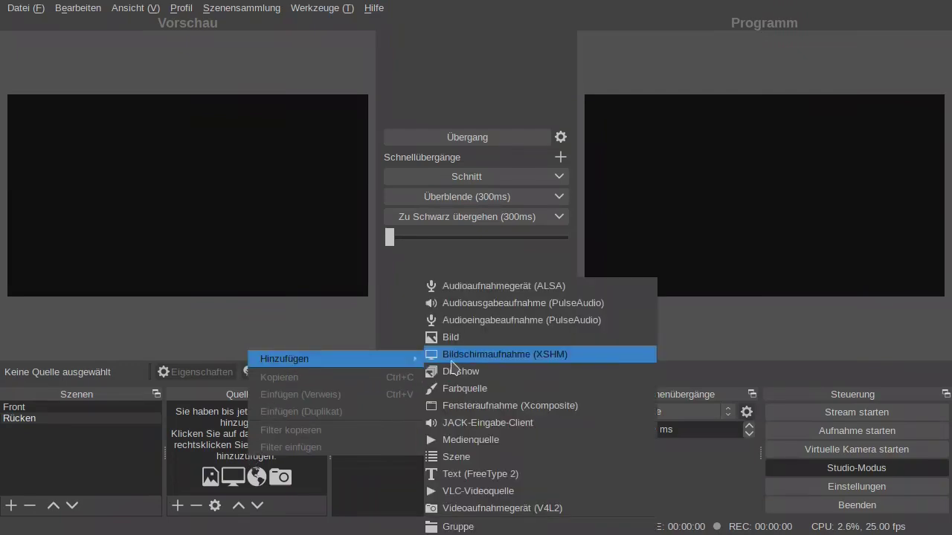
click(479, 511)
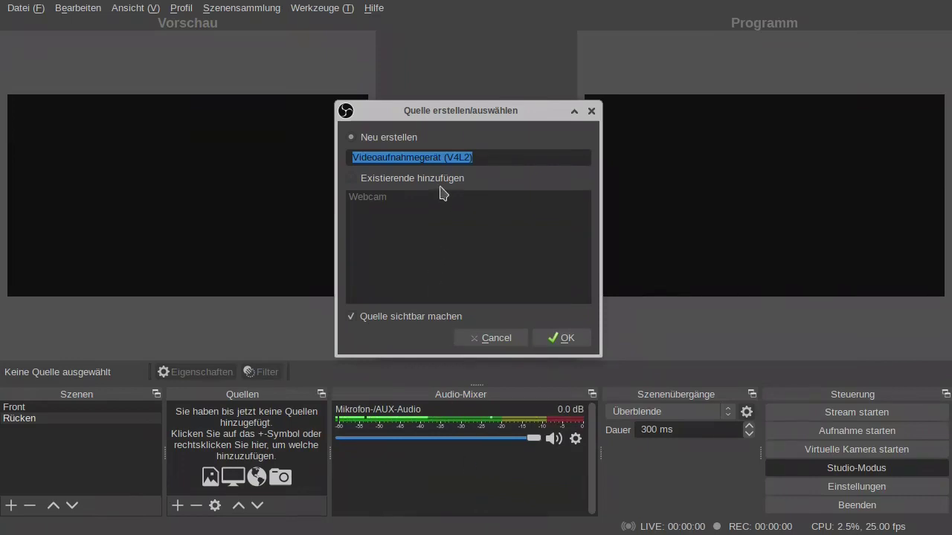
key(BackSpace)
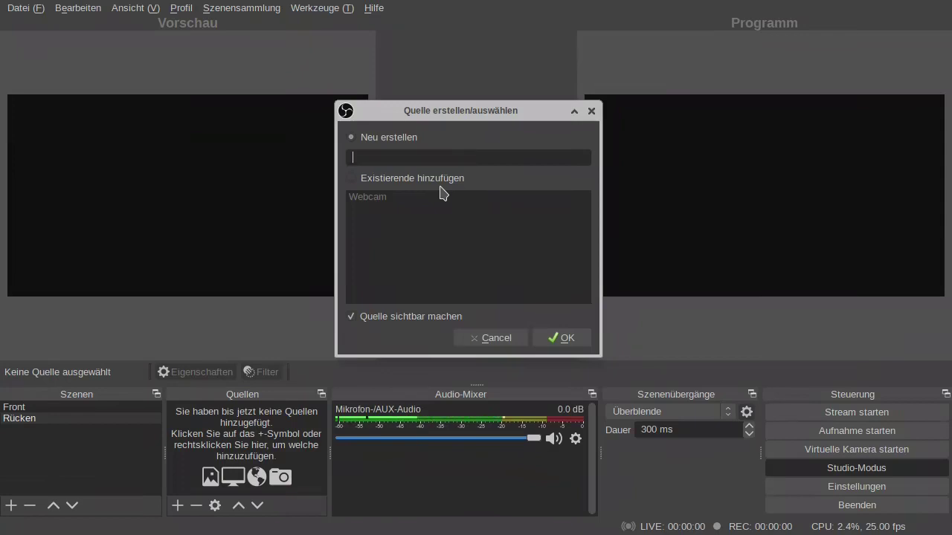
text(Rückencam)
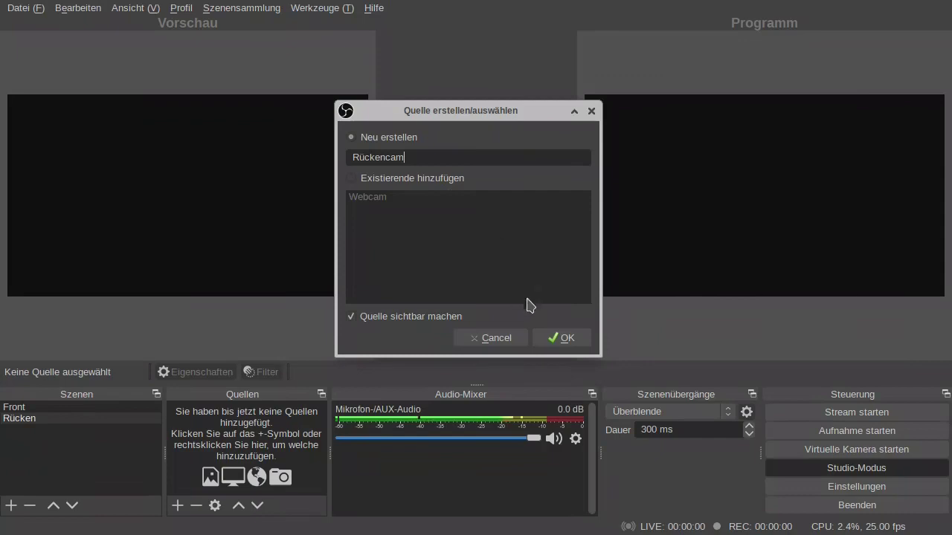
click(563, 339)
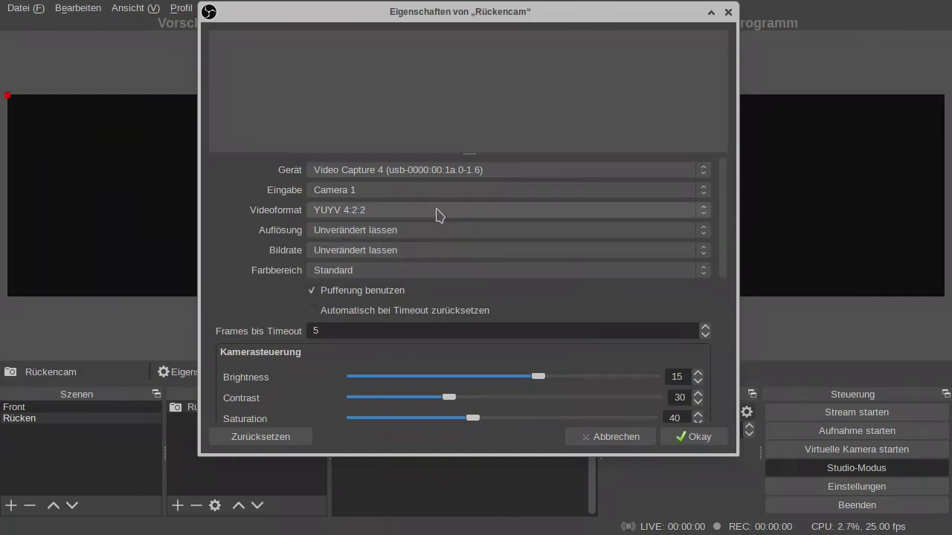
- Set the Rückencam source's device to Video Capture 3 (usb-0000:00:1a.0-1.1) and its video format to YU12 (Emulated)
click(460, 165)
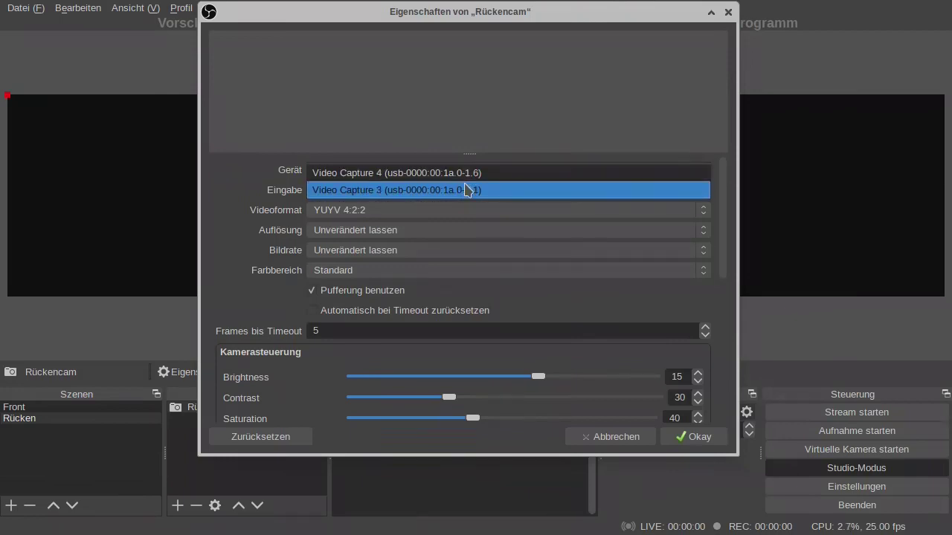
click(467, 189)
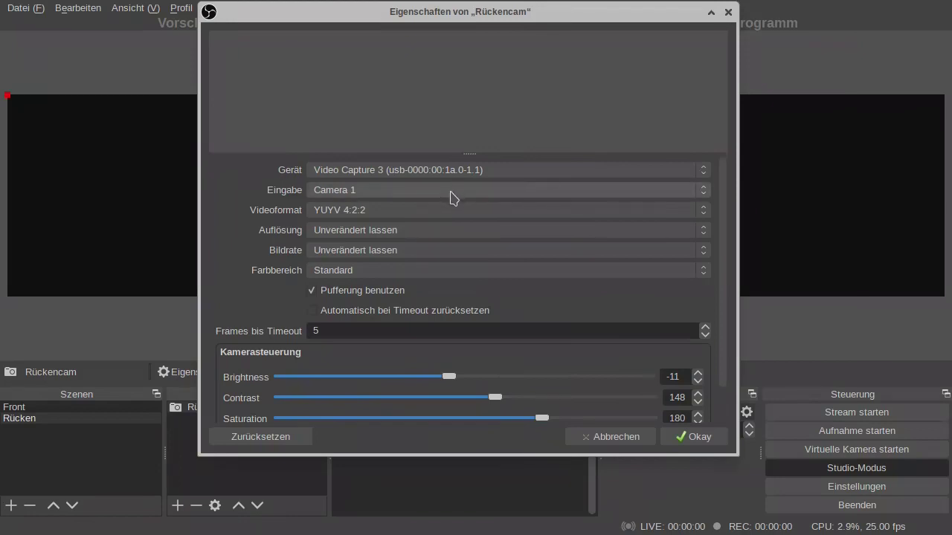
click(443, 214)
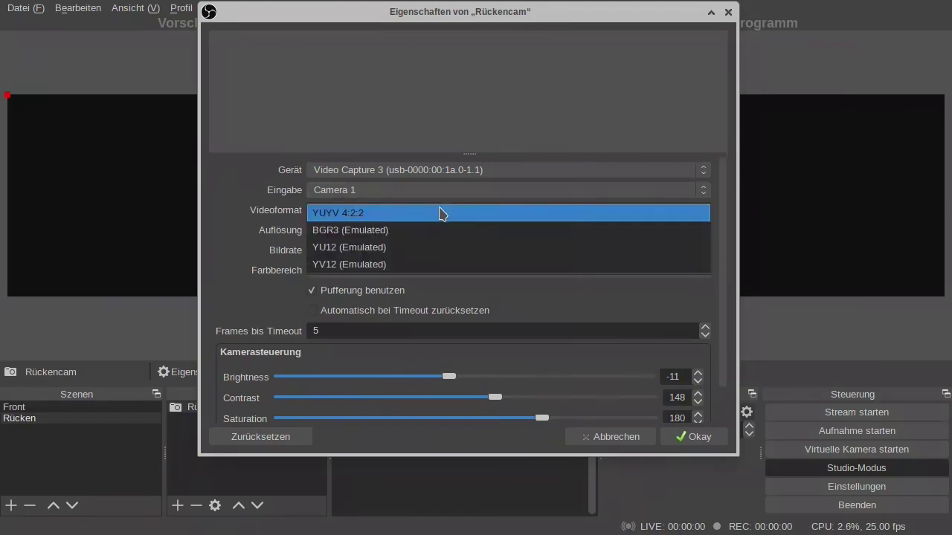
click(441, 247)
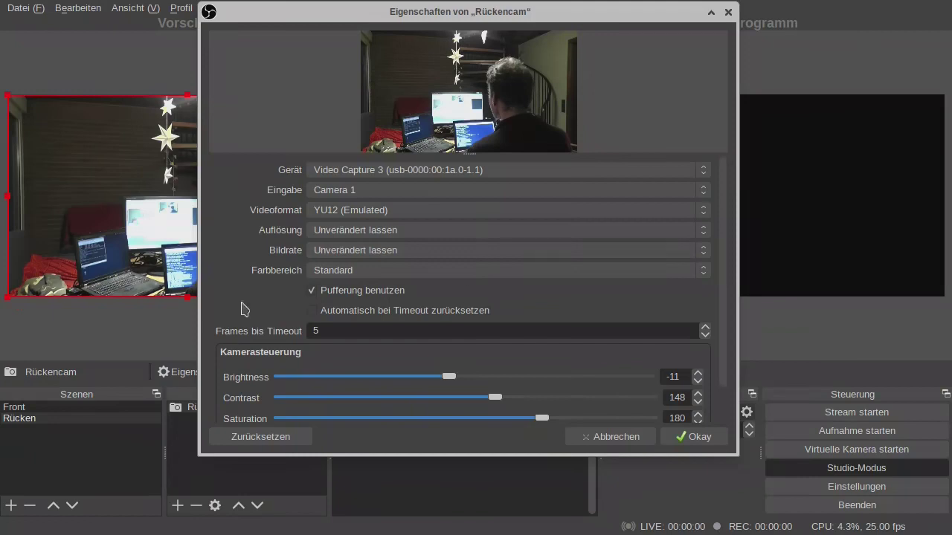
- Turn off buffering for the Rückencam source
click(119, 312)
click(247, 306)
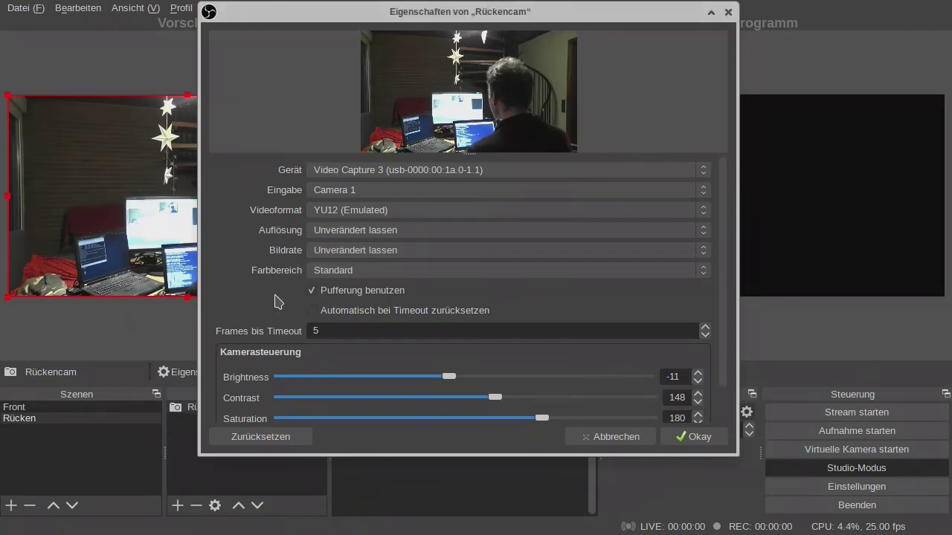
click(313, 292)
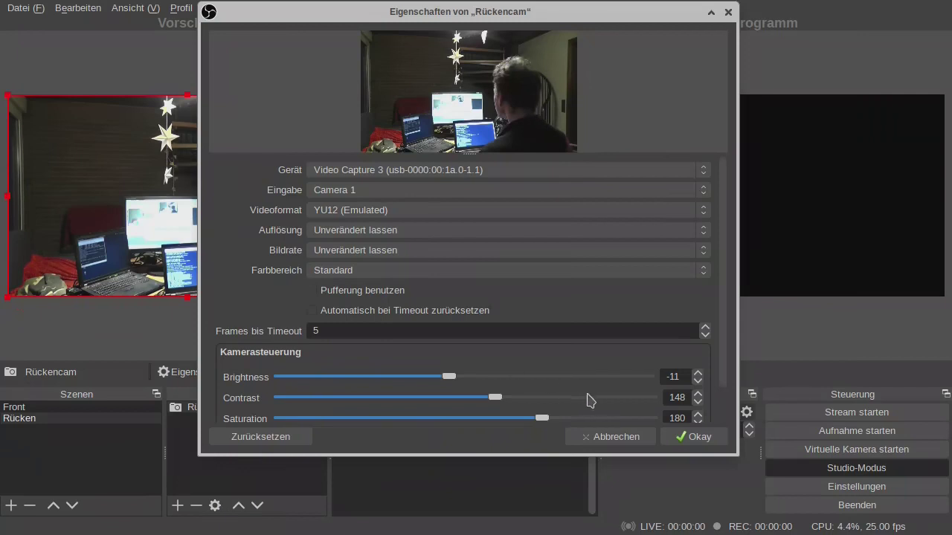
- Apply the Rückencam settings, then leave studio mode and make the Rücken scene live
click(677, 437)
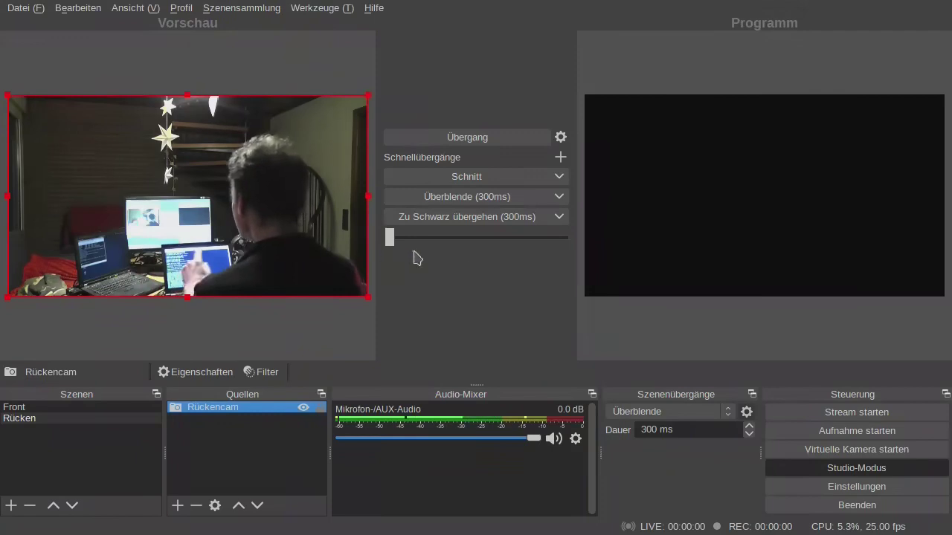
click(842, 466)
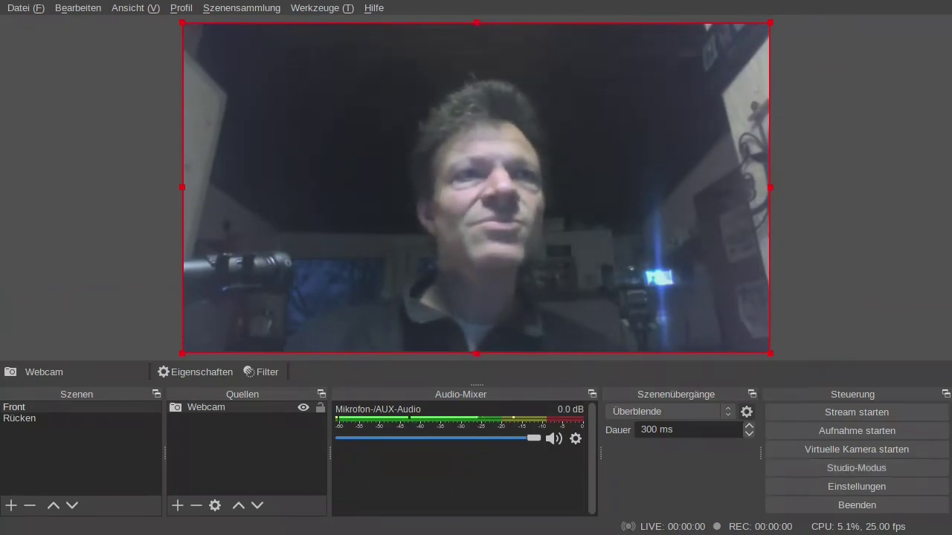
click(52, 420)
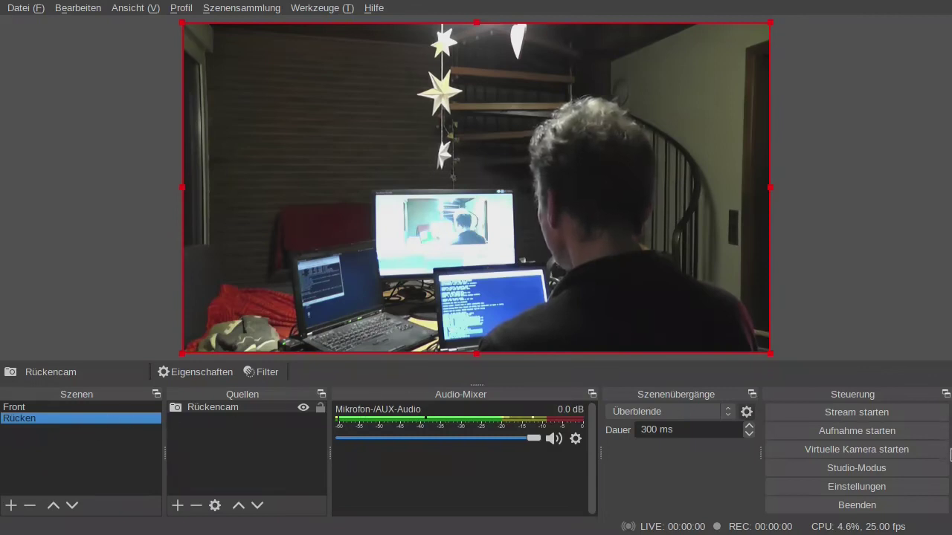
- Re-enable studio mode and transition the Front scene from preview to program
click(846, 468)
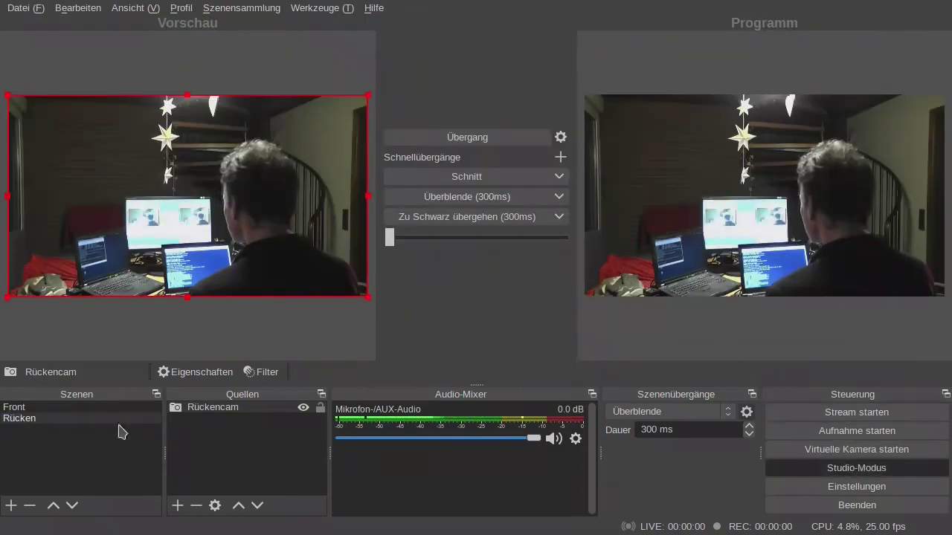
click(62, 408)
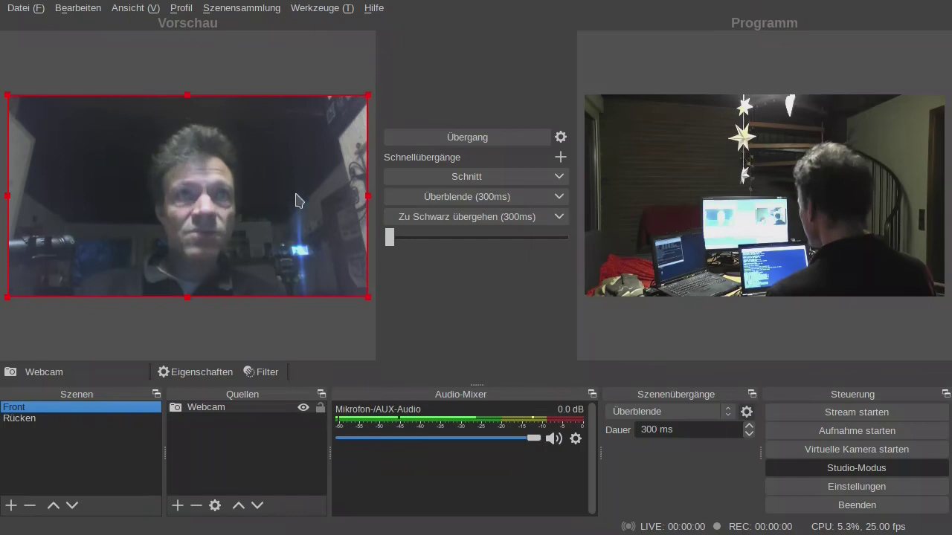
click(466, 139)
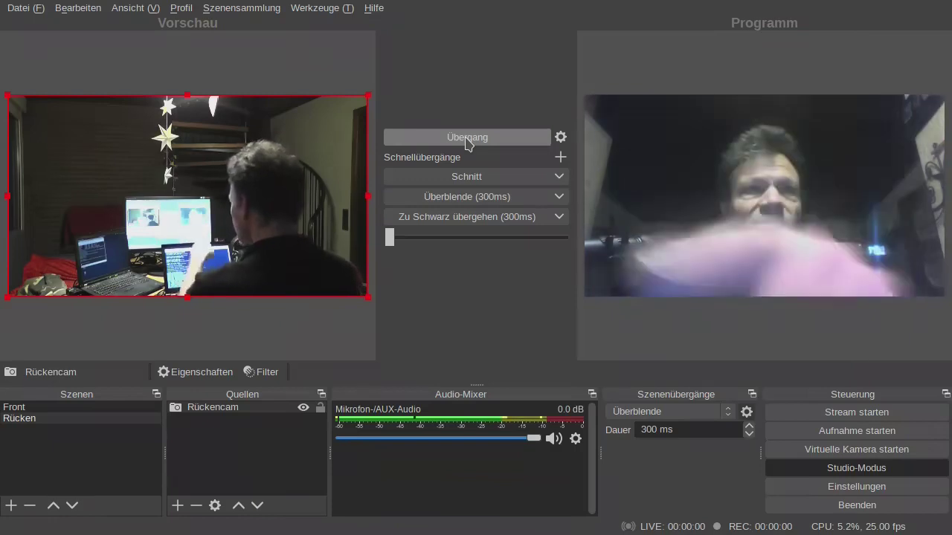
click(105, 447)
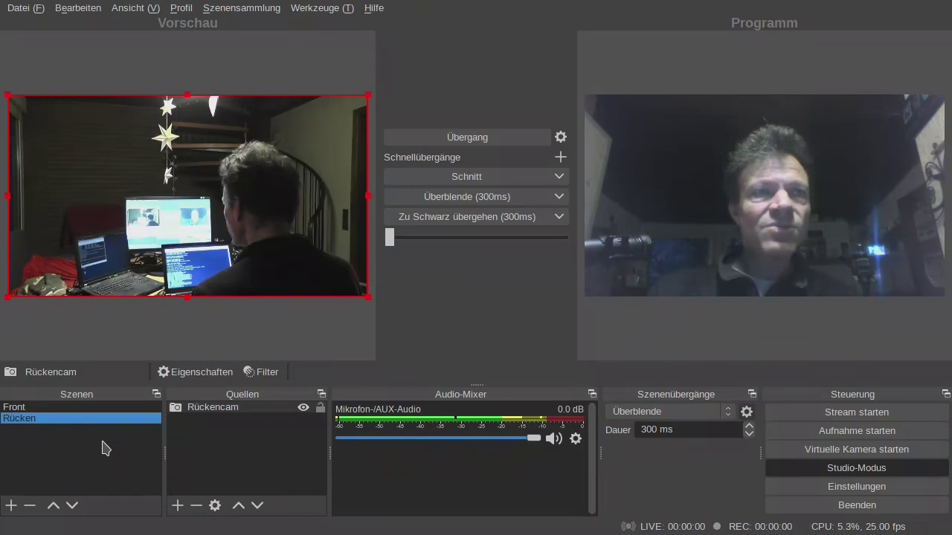
- Add a third scene named OBS
click(11, 506)
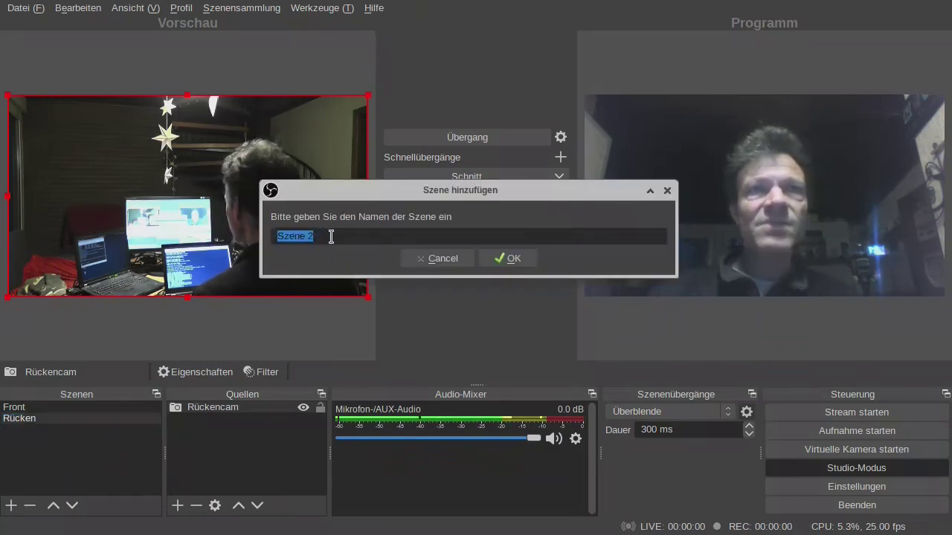
key(BackSpace)
text(O)
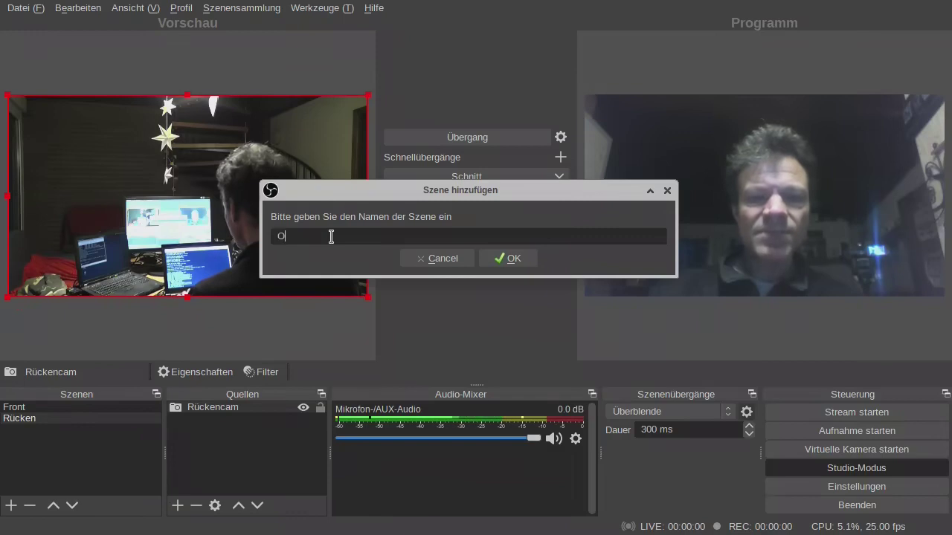
text(BS)
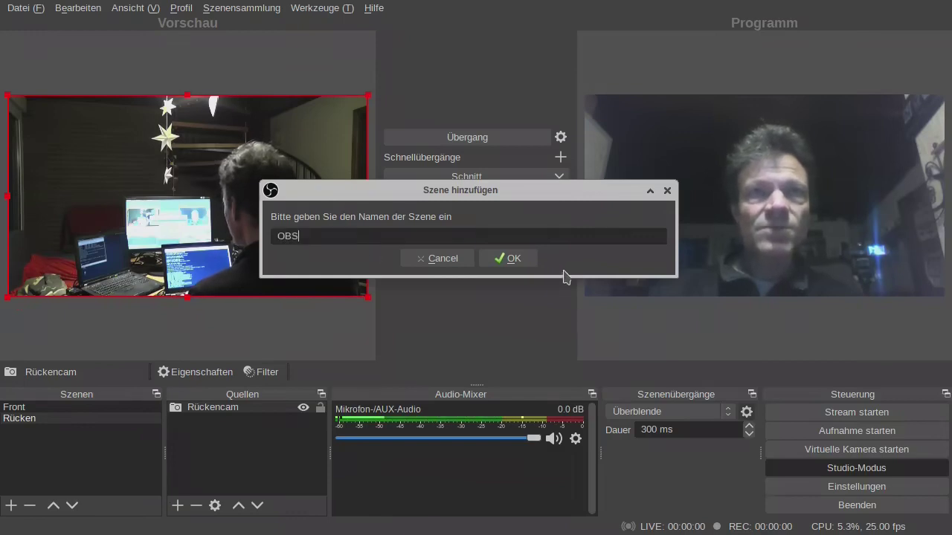
click(512, 258)
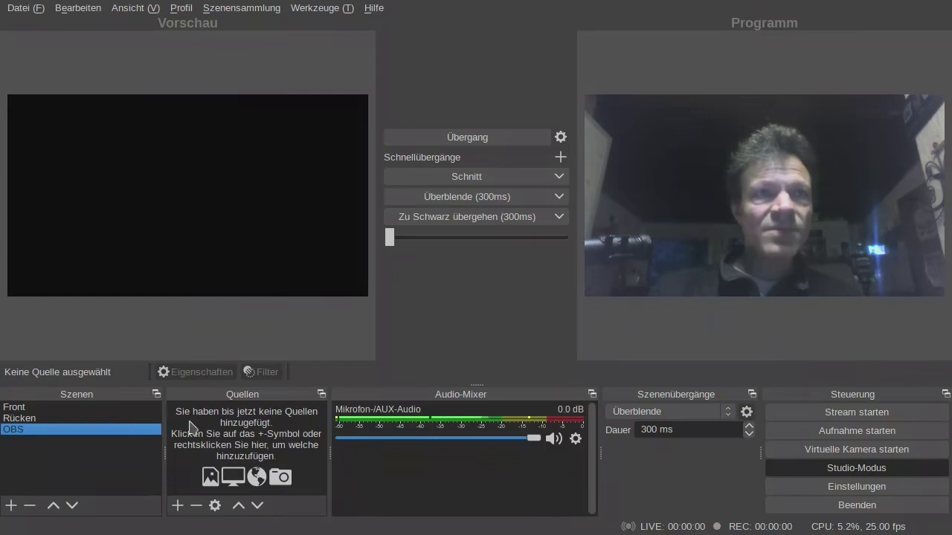
- Add a new Fensteraufnahme (Xcomposite) source named OBS-Fenster to the OBS scene
right_click(231, 434)
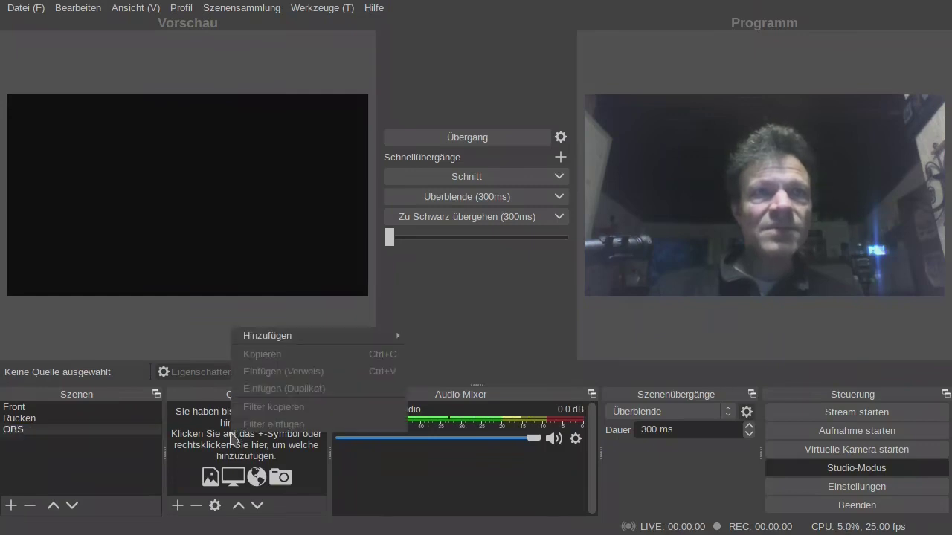
mouse_move(305, 338)
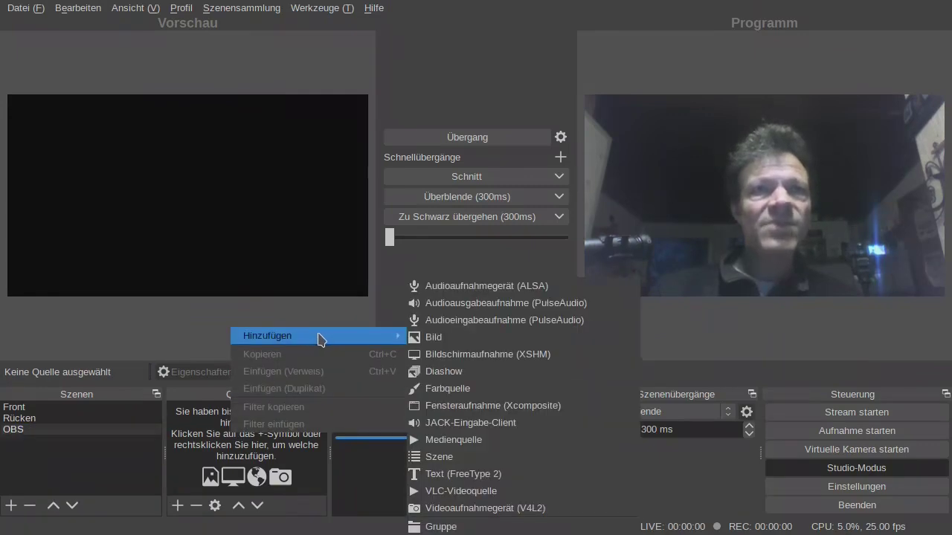
click(471, 407)
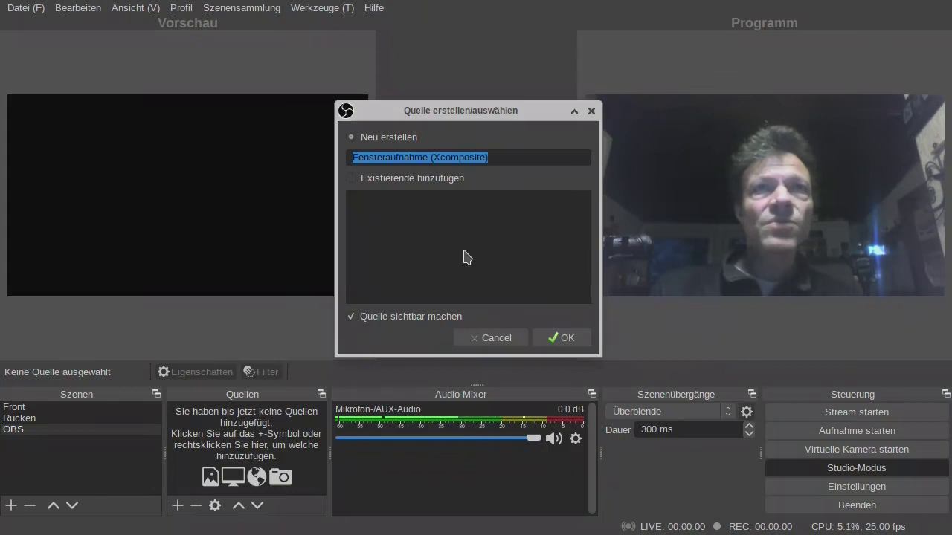
key(BackSpace)
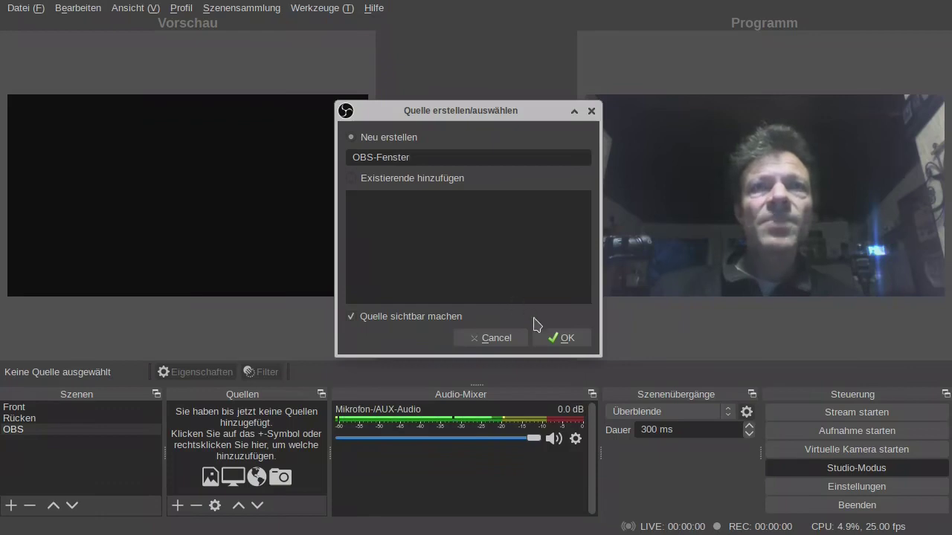
click(556, 338)
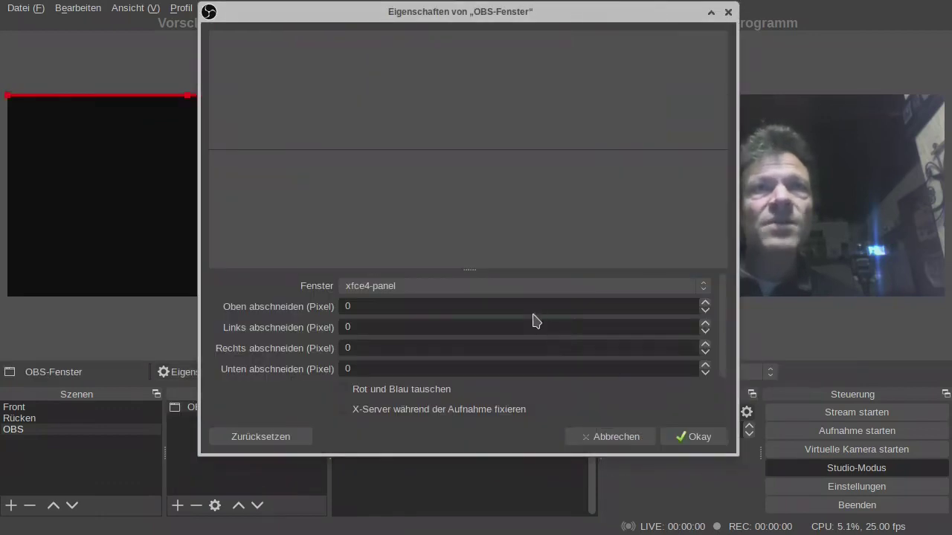
- Set OBS-Fenster to capture the OBS Studio 27.1.3+dfsg1-2 (linux) window and enable Rot und Blau tauschen
click(500, 287)
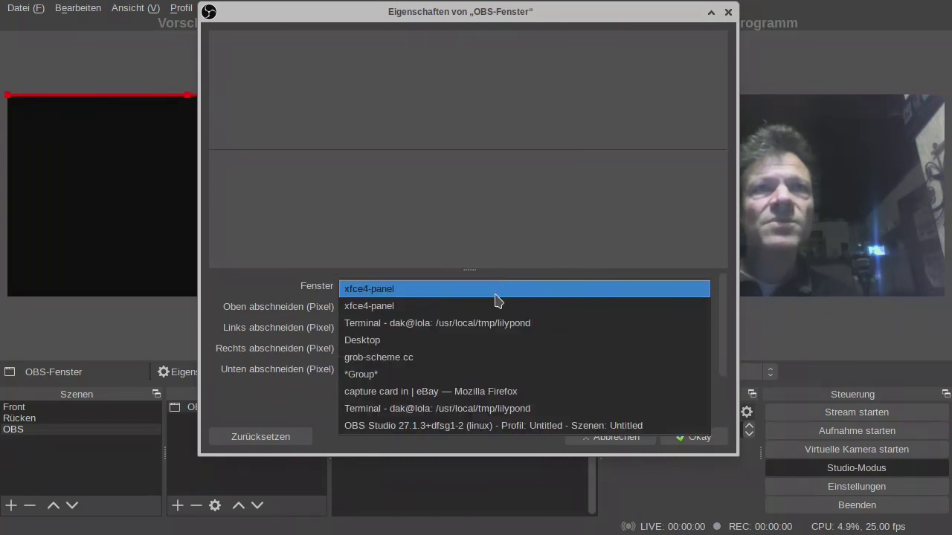
click(476, 426)
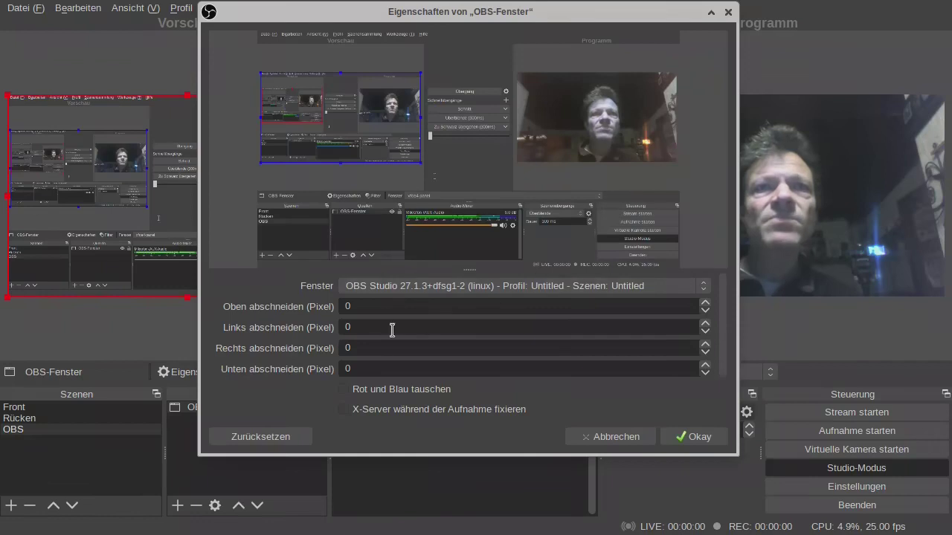
click(343, 391)
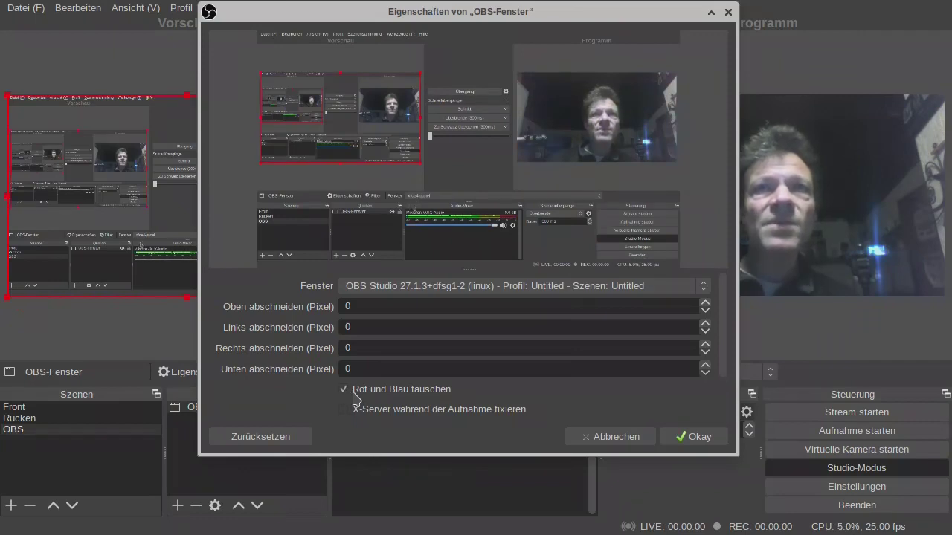
click(696, 437)
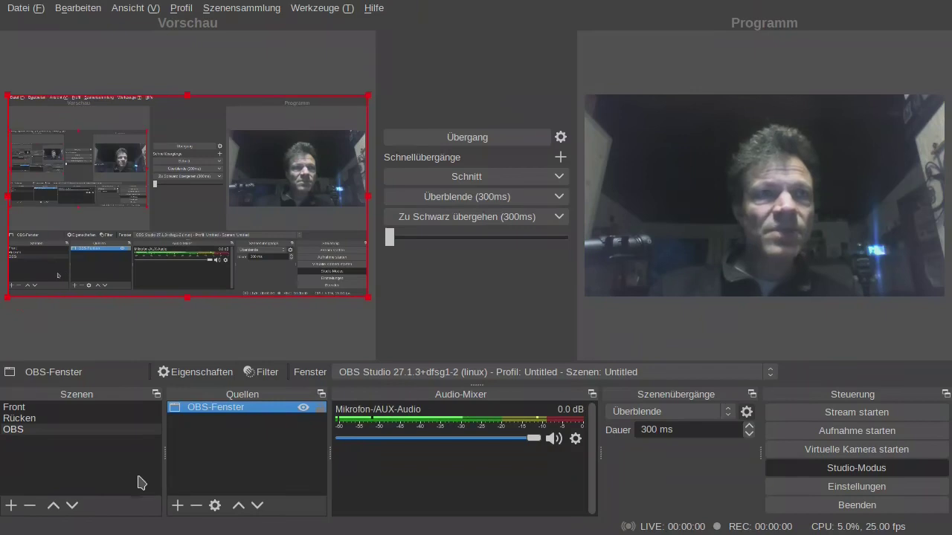
- Add the existing Front scene as a source in the OBS scene
click(176, 506)
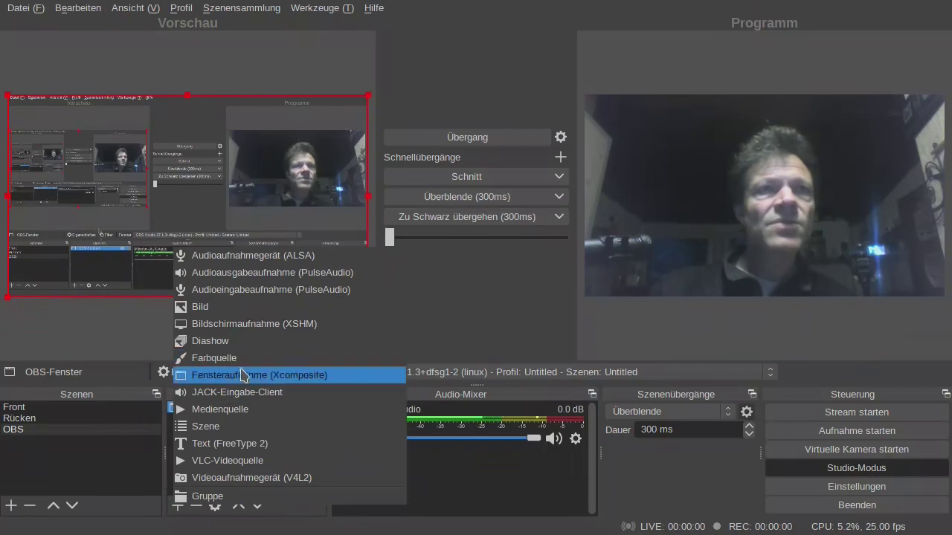
click(246, 425)
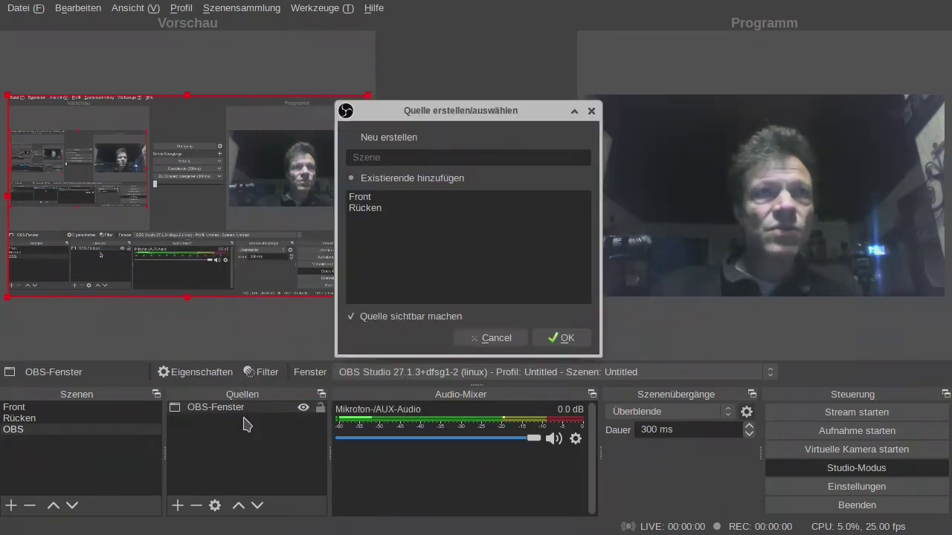
click(413, 199)
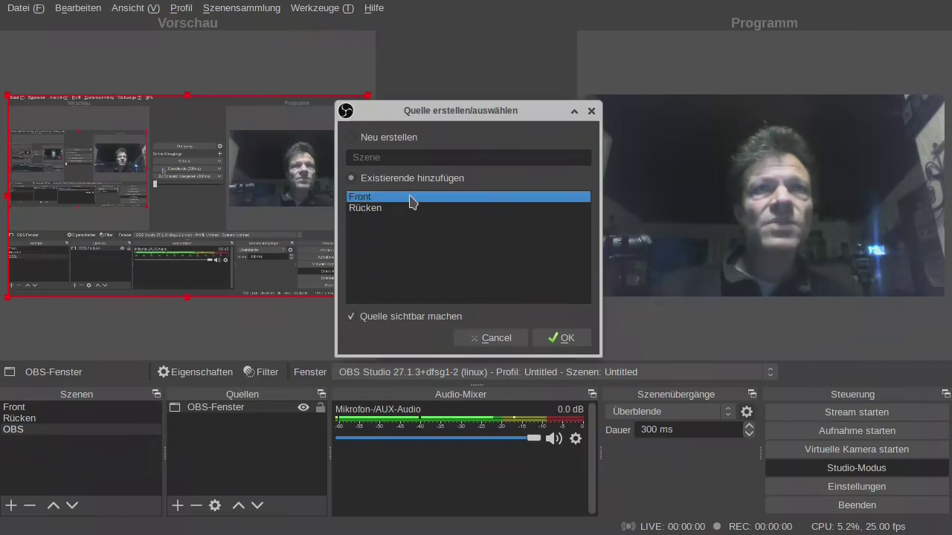
click(562, 337)
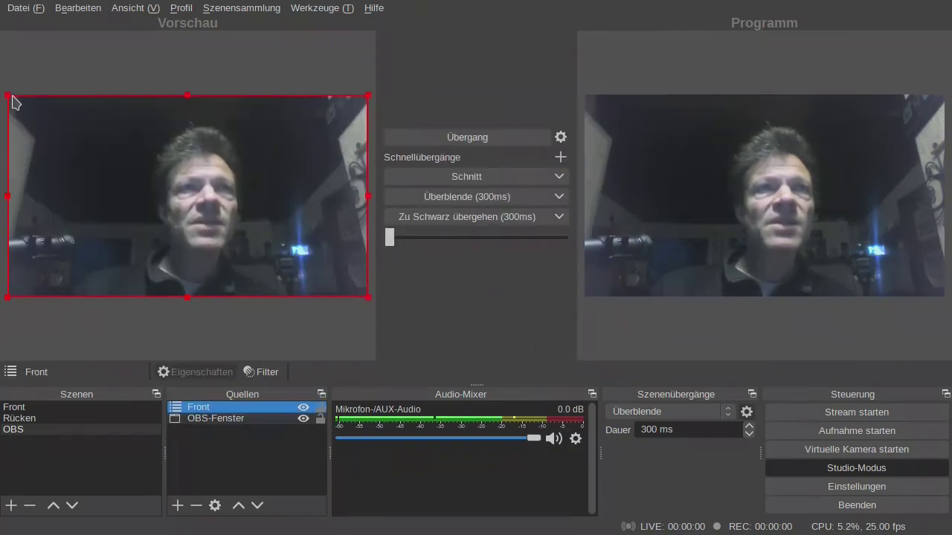
- Shrink the Front source into the lower-right corner of the OBS scene's canvas and transition that scene to program
drag(8, 94, 257, 238)
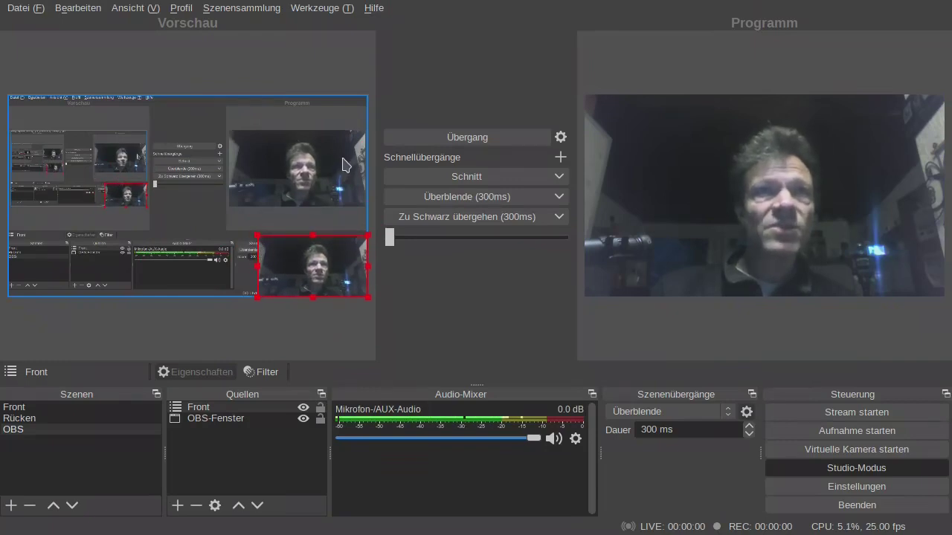
click(498, 139)
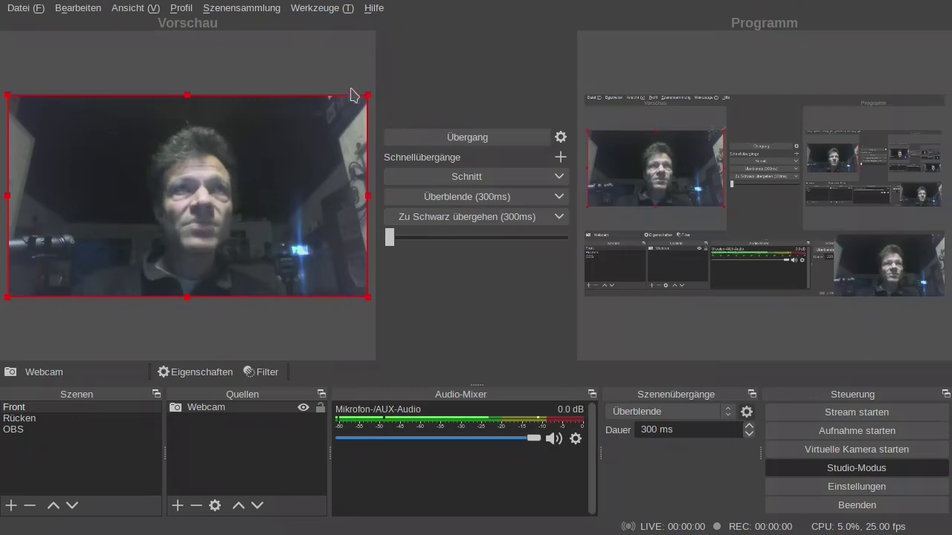
- Show the program output in a fullscreen projector on the Elgato 1280x720 display, and close the projector again
right_click(710, 191)
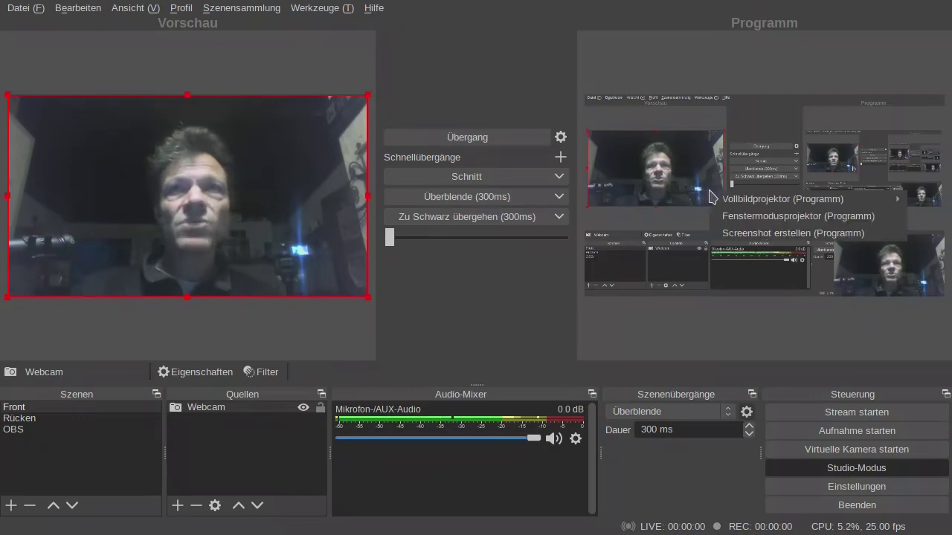
mouse_move(735, 199)
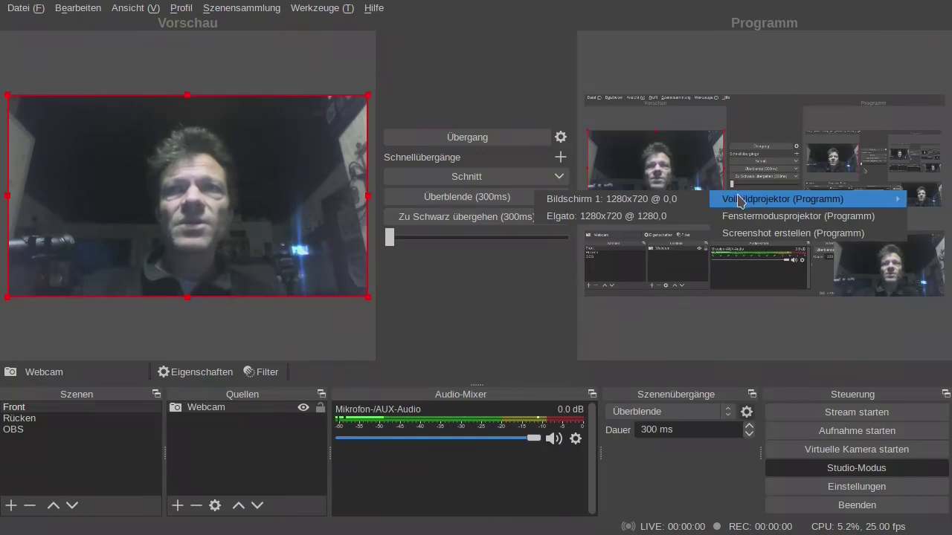
click(661, 218)
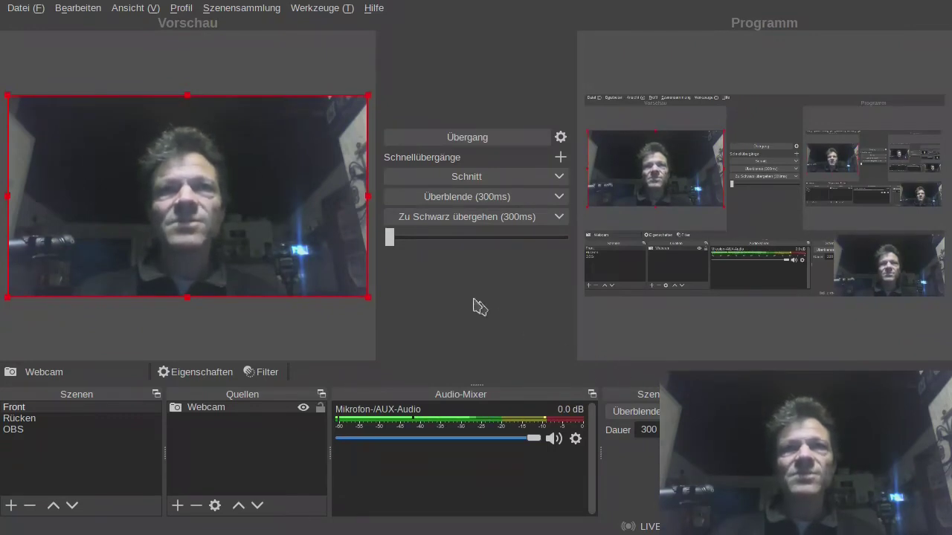
right_click(421, 278)
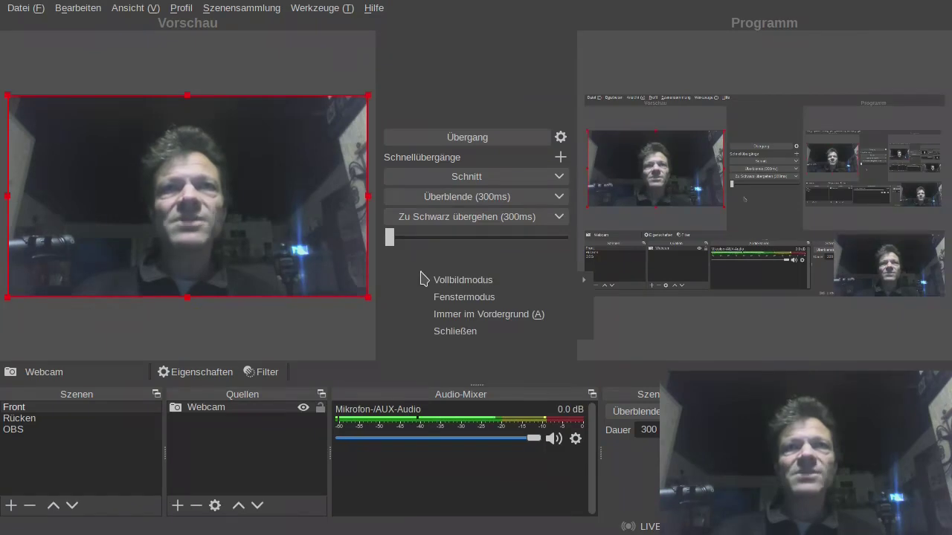
click(480, 334)
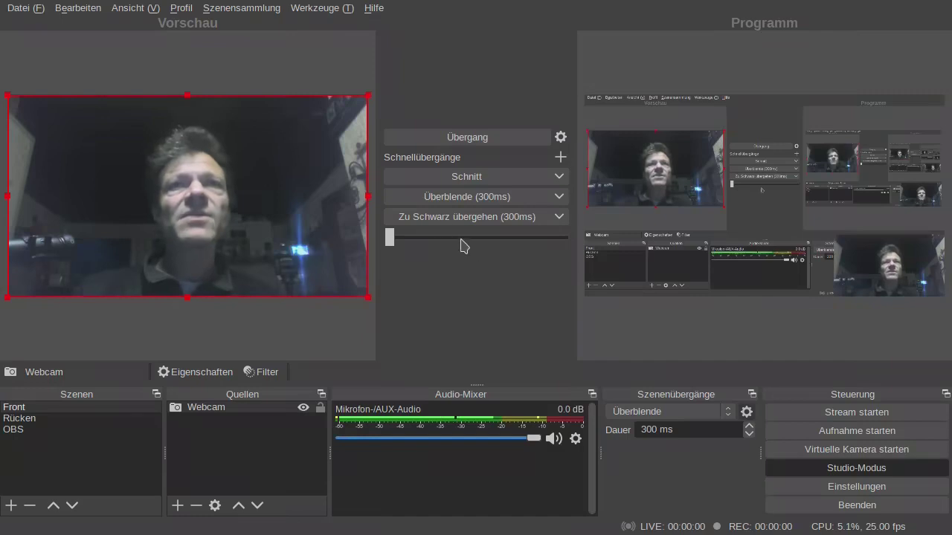
- Transition the Front scene to program, then transition back to the OBS scene
click(491, 143)
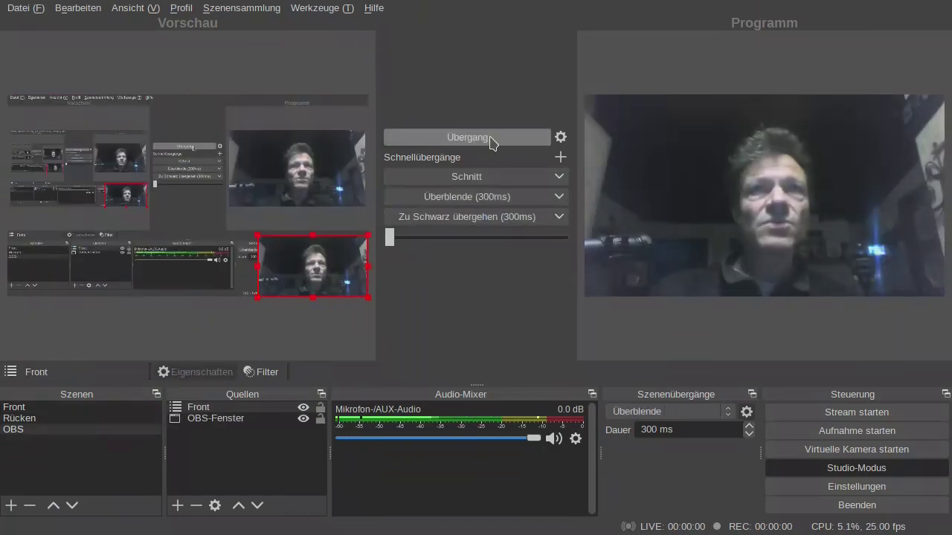
click(490, 143)
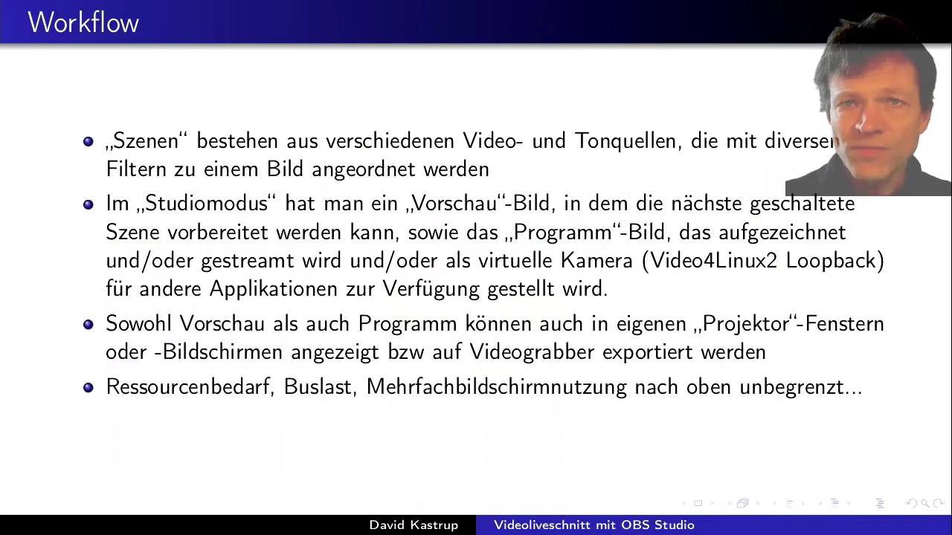
key(Page_Down)
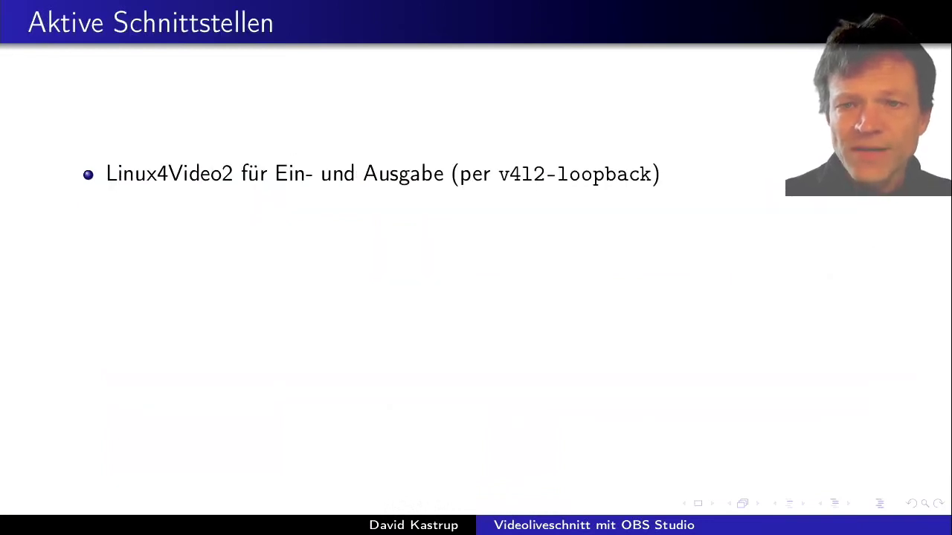
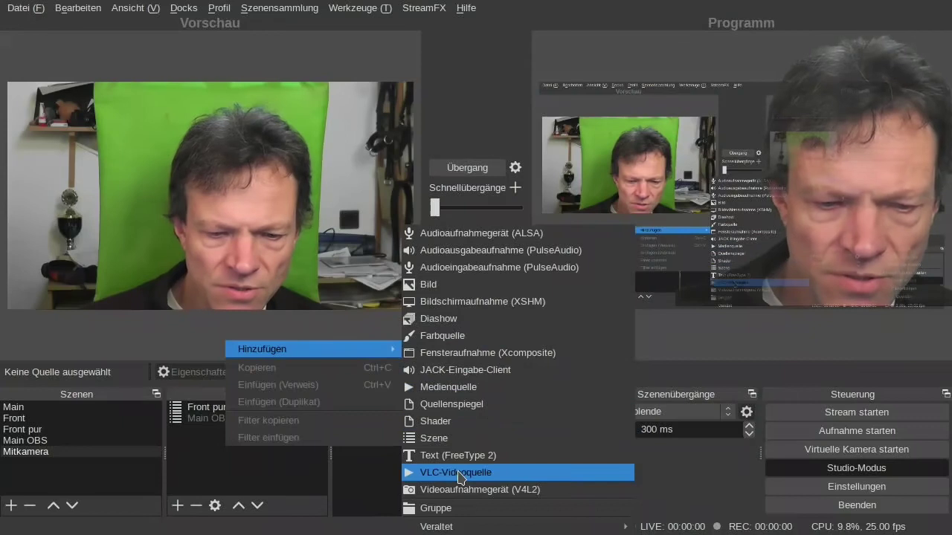
- Add a new V4L2 video capture source named Samsung to the Mitkamera scene, with the source made visible
click(462, 490)
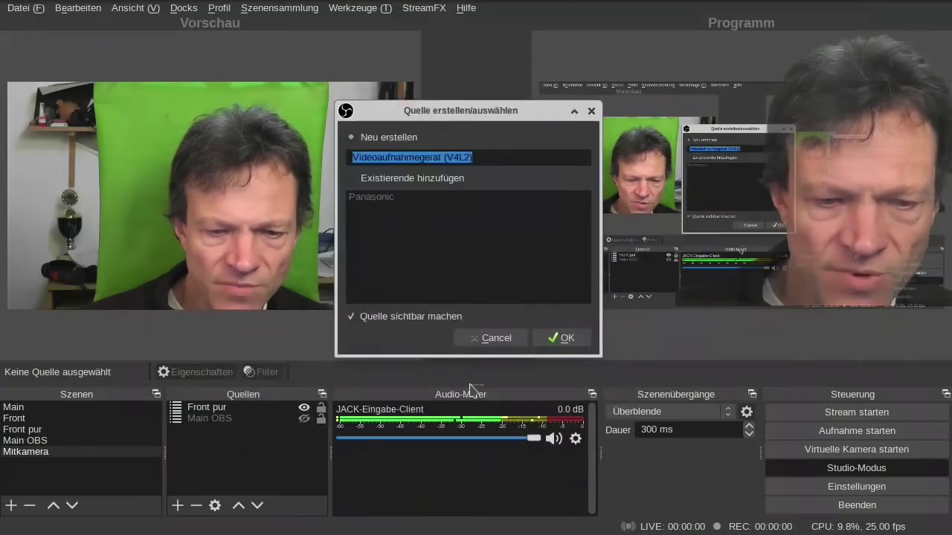
key(BackSpace)
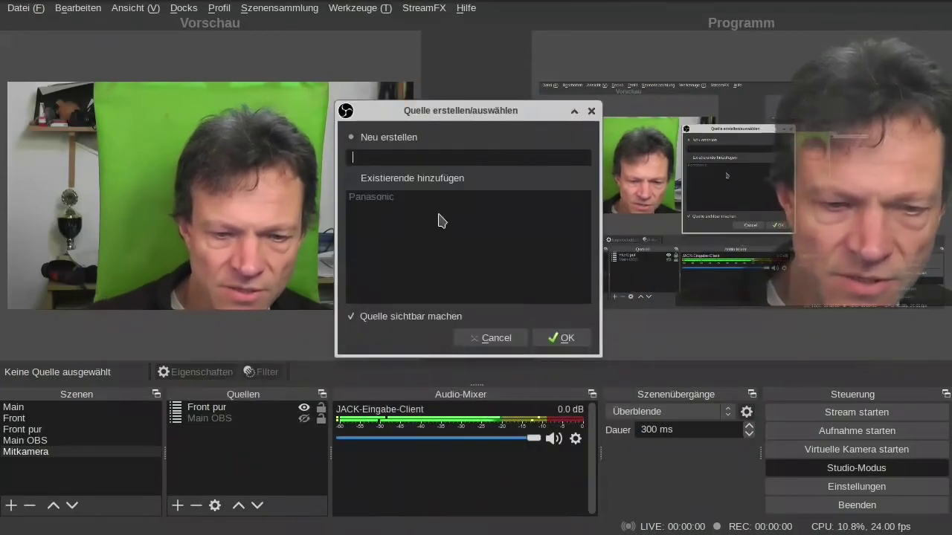
text(Sa)
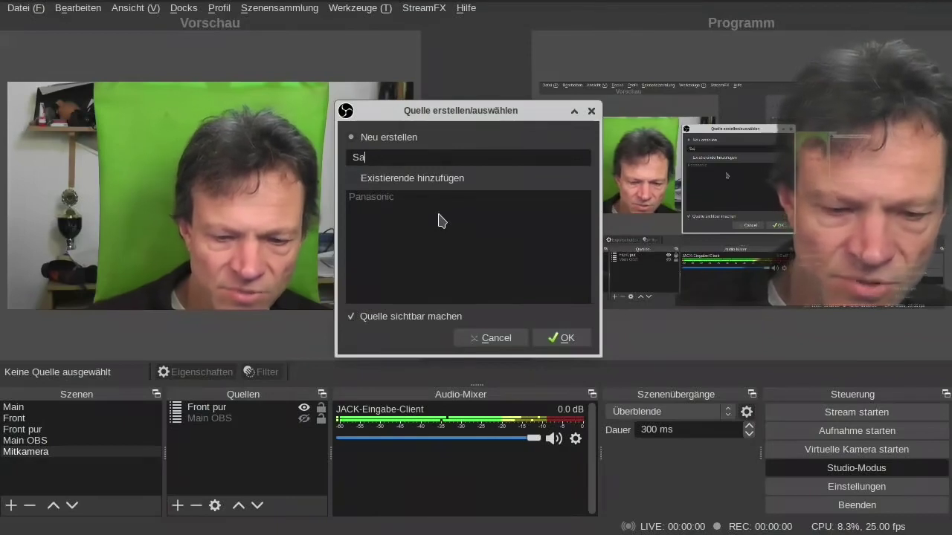
text(msung)
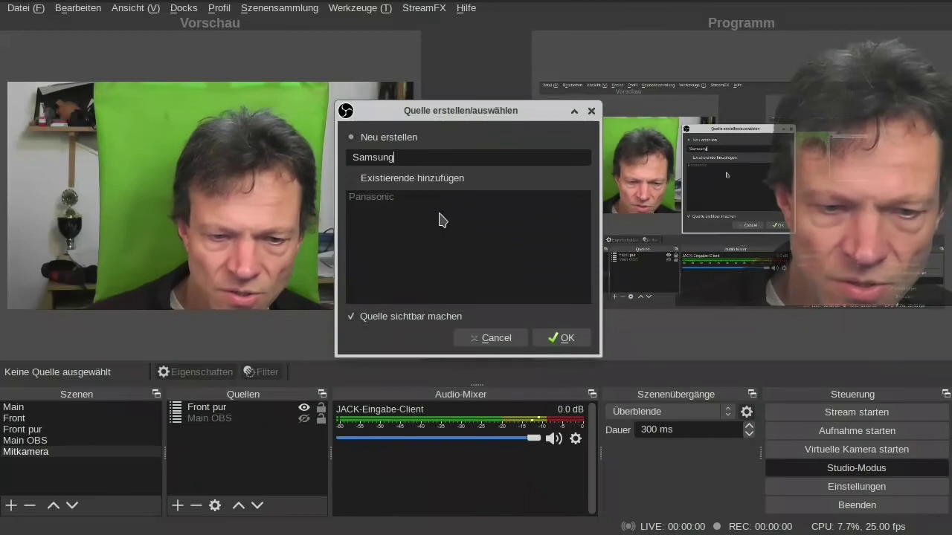
click(563, 340)
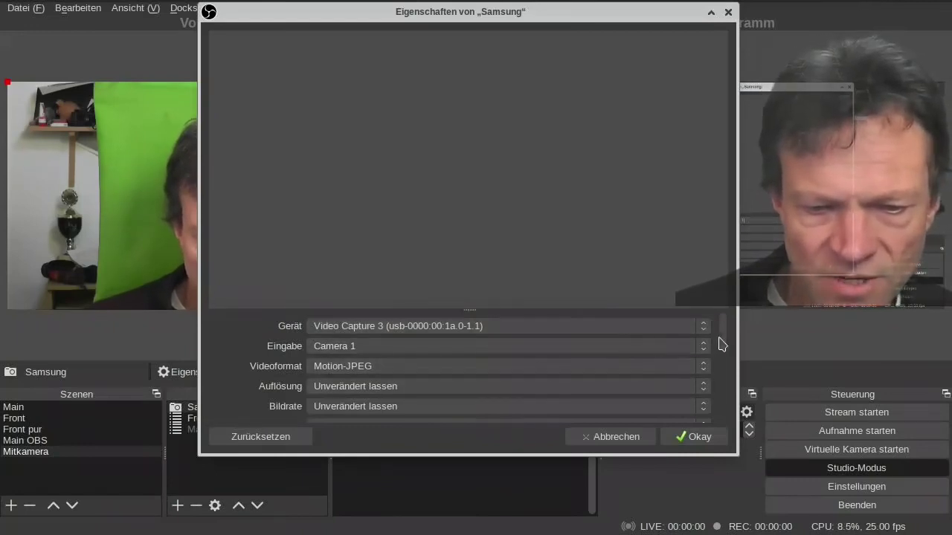
- Set the Samsung capture device's frame rate to 25.00 and keep Motion-JPEG as its video format
drag(721, 338, 714, 355)
click(536, 373)
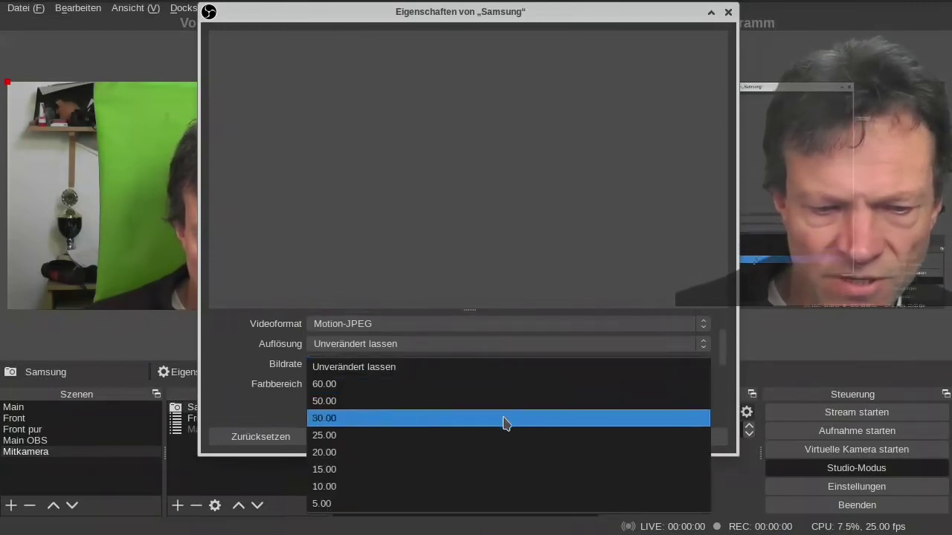
click(496, 435)
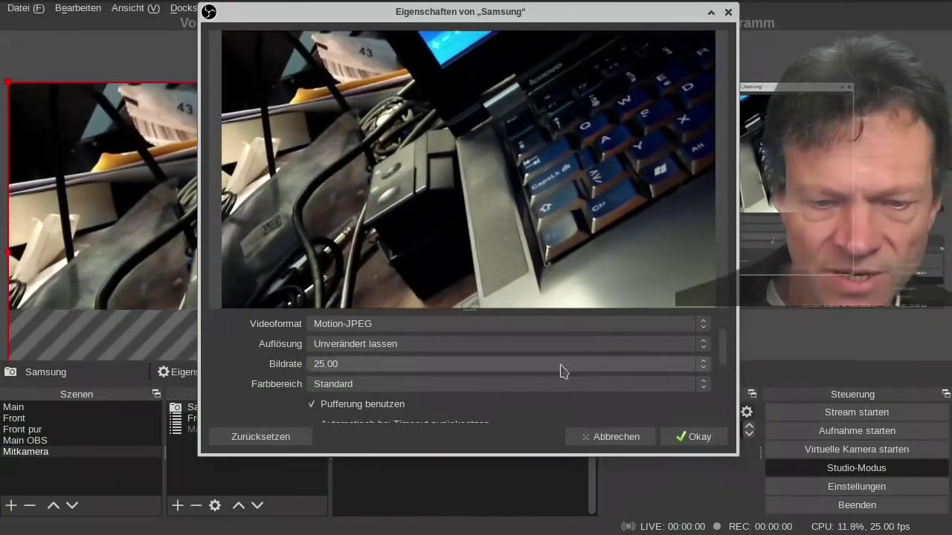
scroll(725, 357, down, 4)
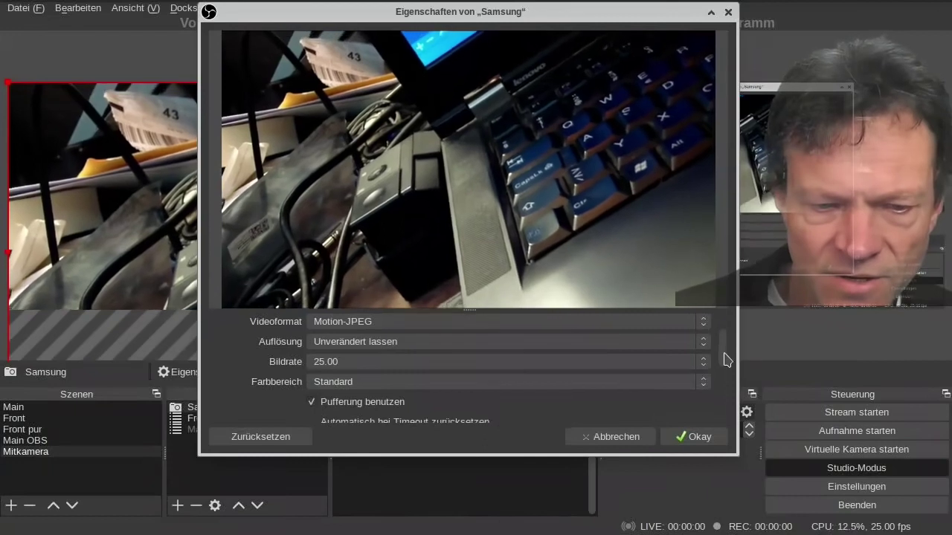
scroll(719, 385, up, 5)
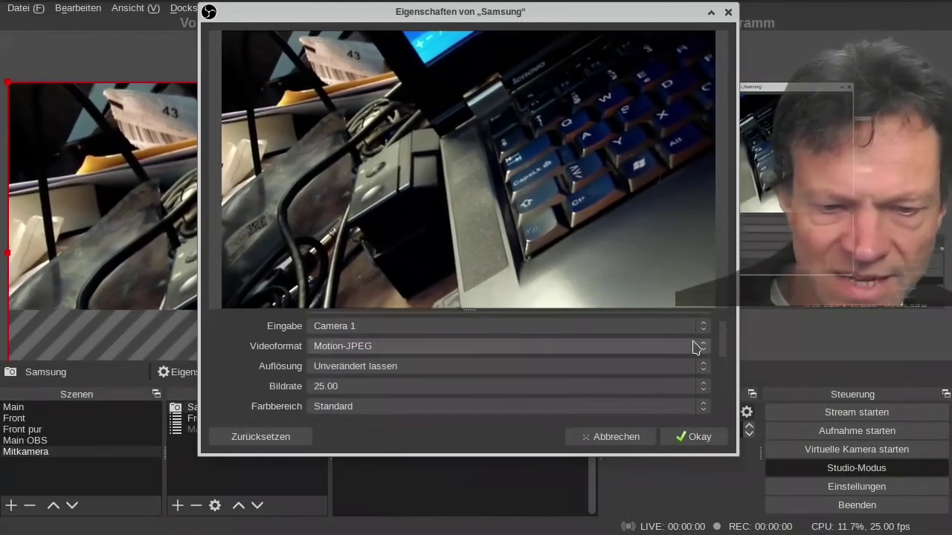
click(354, 346)
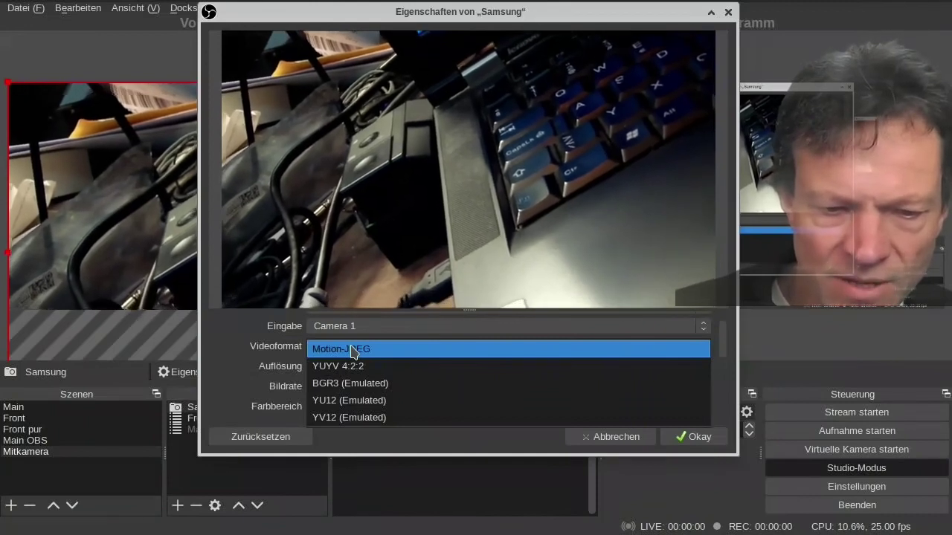
click(354, 352)
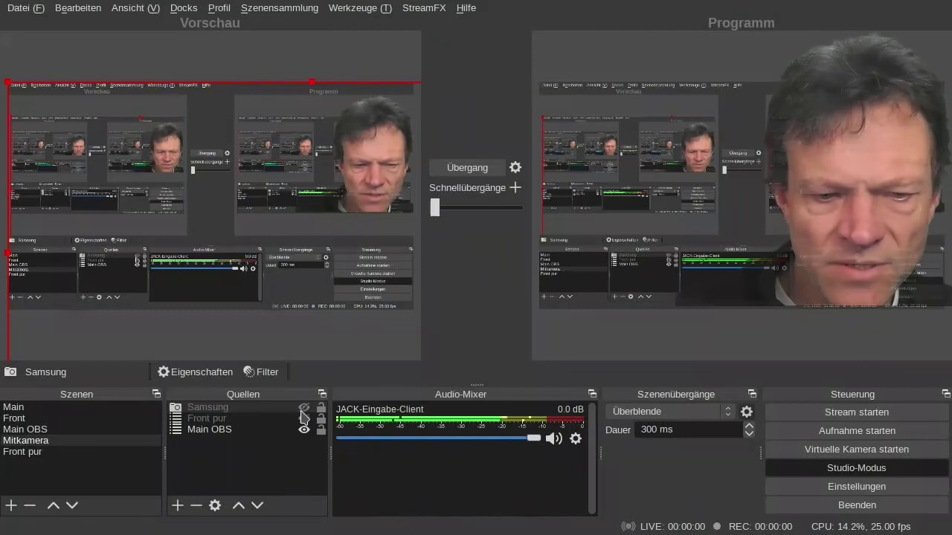
- Make the Samsung source visible in the Mitkamera scene and fit it to the screen
click(304, 409)
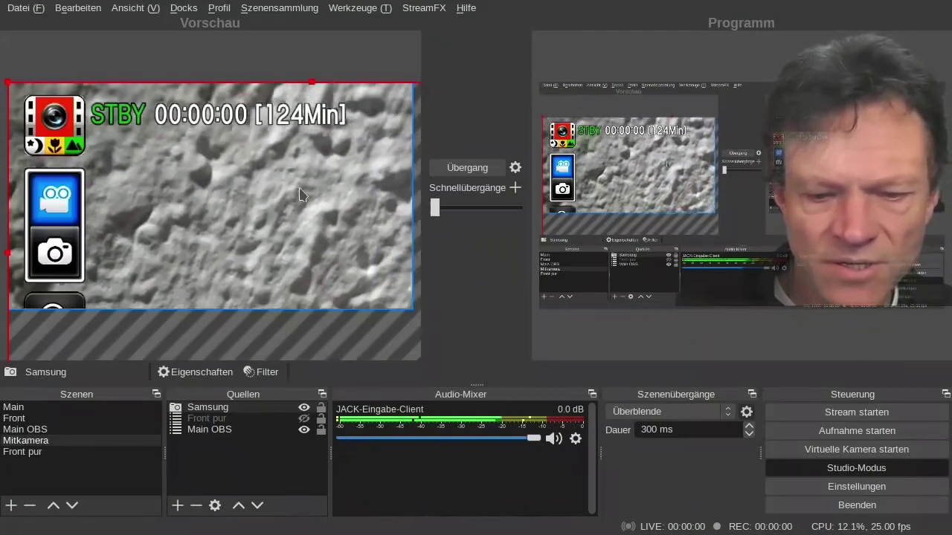
right_click(302, 195)
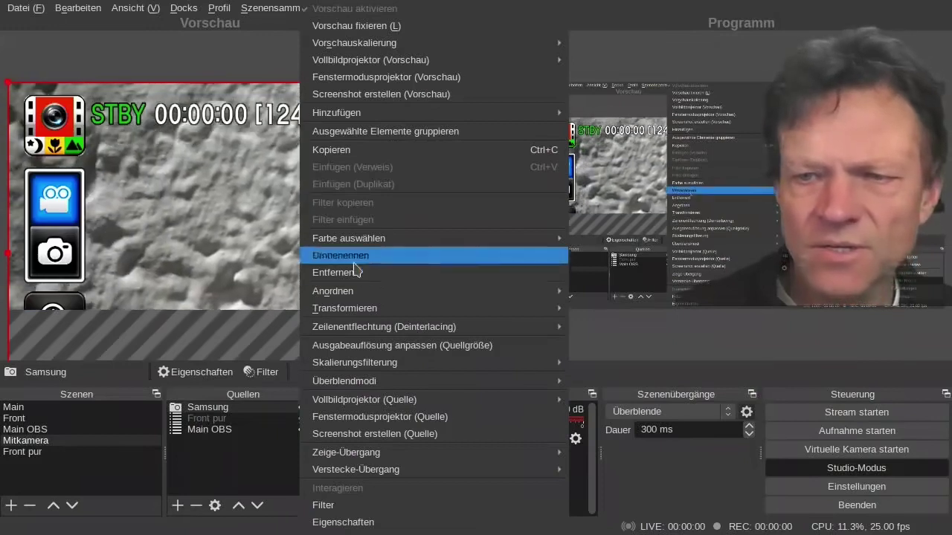
mouse_move(446, 333)
mouse_move(459, 382)
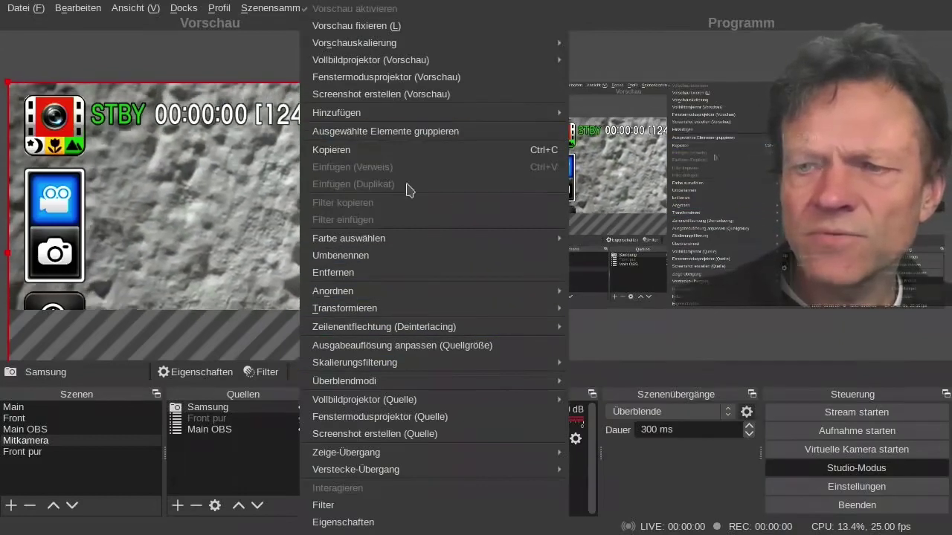
mouse_move(454, 310)
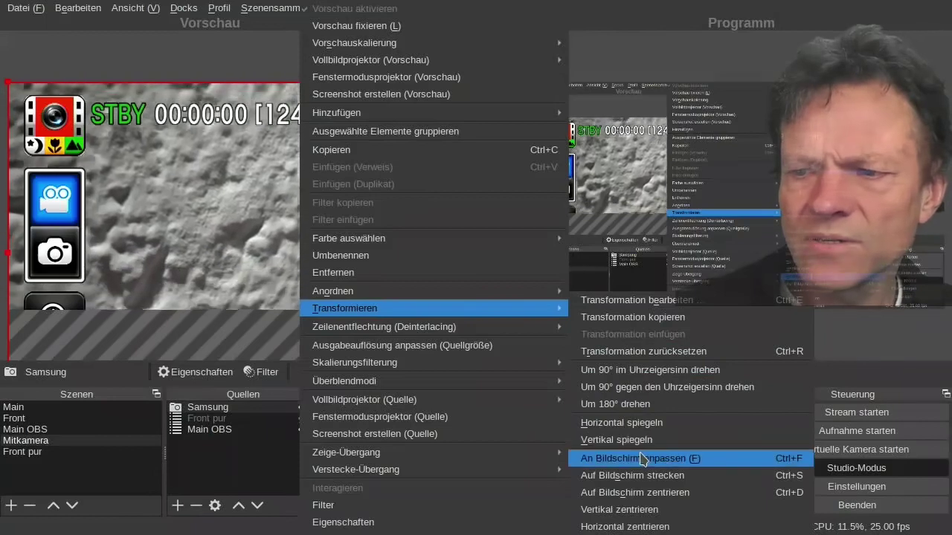
click(643, 459)
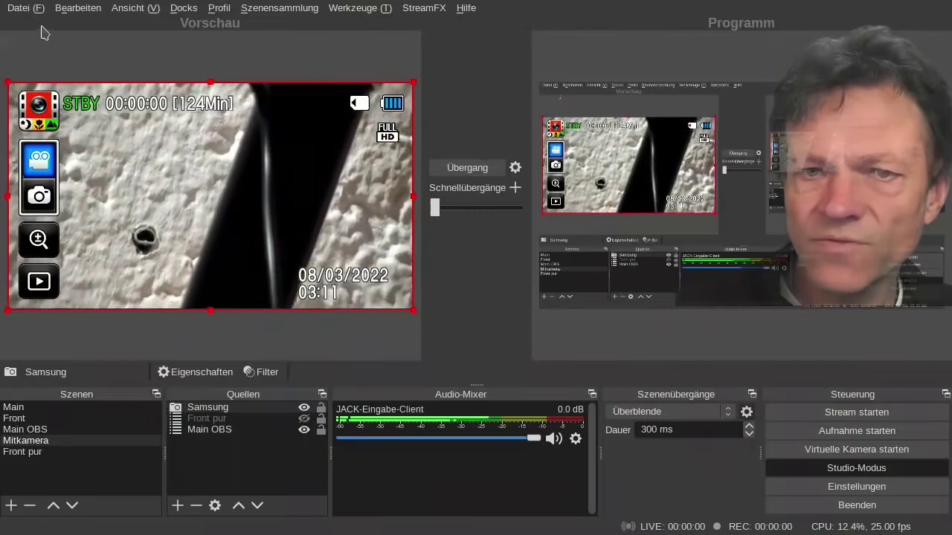
- Shrink the Samsung source into the canvas's lower-right corner, narrow its frame to the camera picture, and transition the scene to program
drag(6, 79, 145, 181)
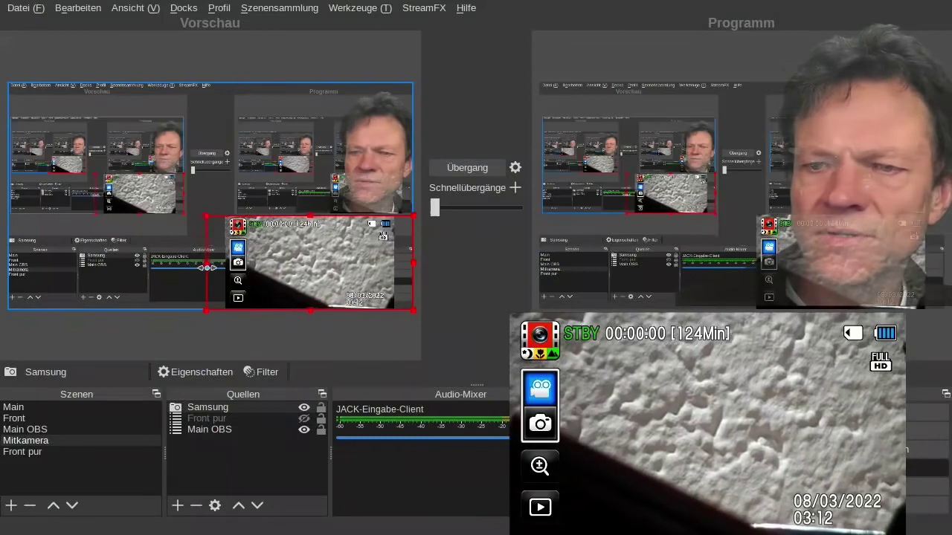
drag(210, 270, 235, 299)
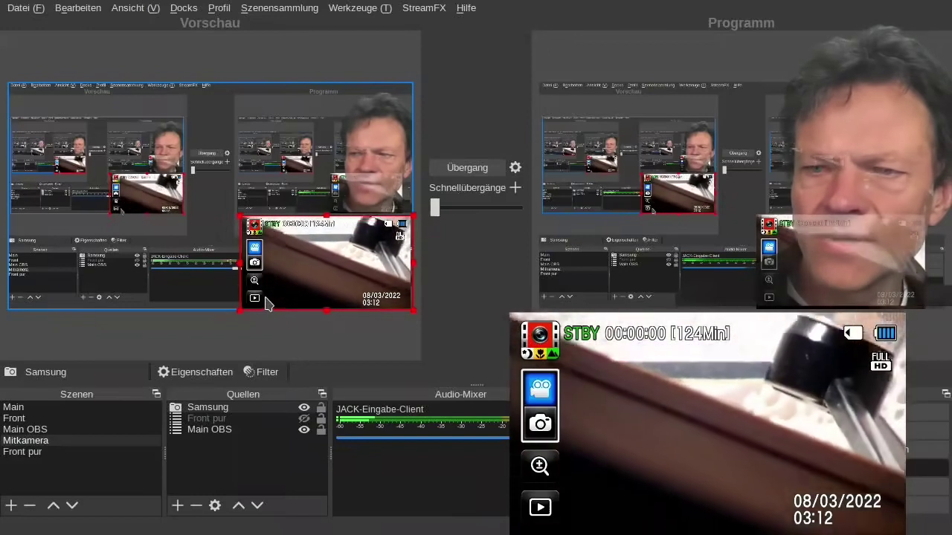
click(481, 172)
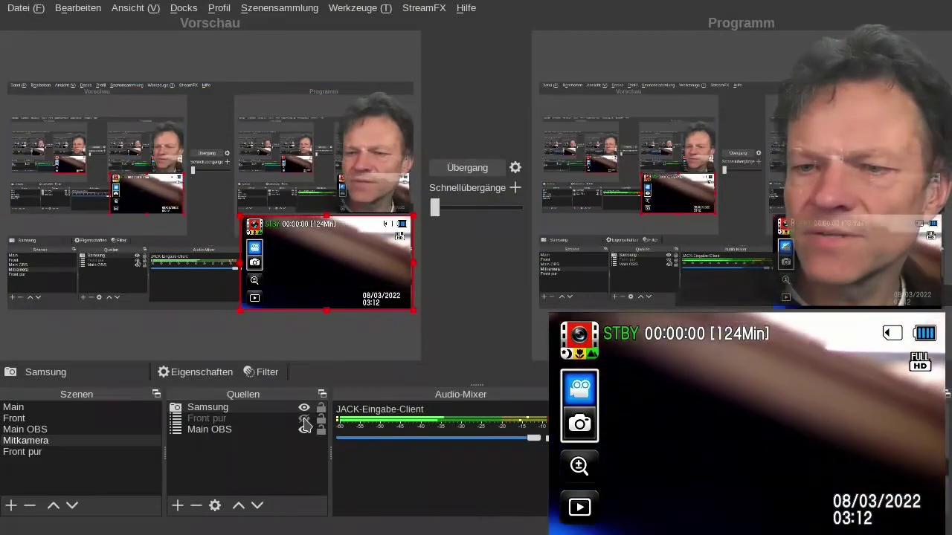
- Show the Front pur source instead of Main OBS behind the Samsung inset and transition the Mitkamera scene to program
click(304, 419)
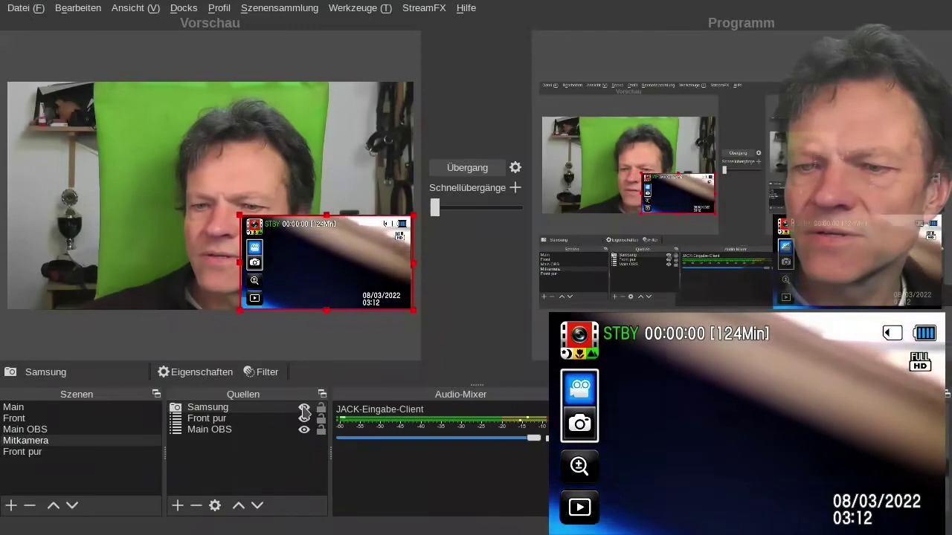
click(304, 409)
click(304, 409)
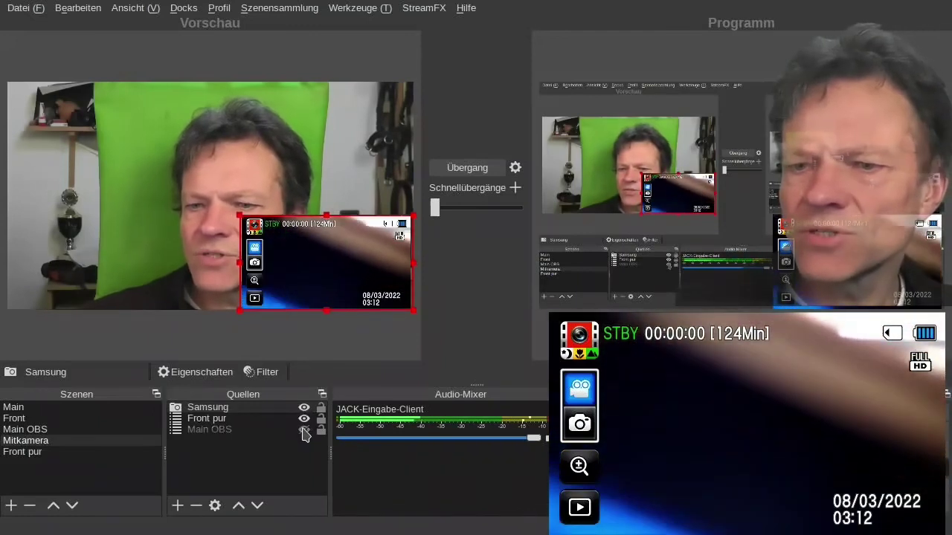
click(490, 180)
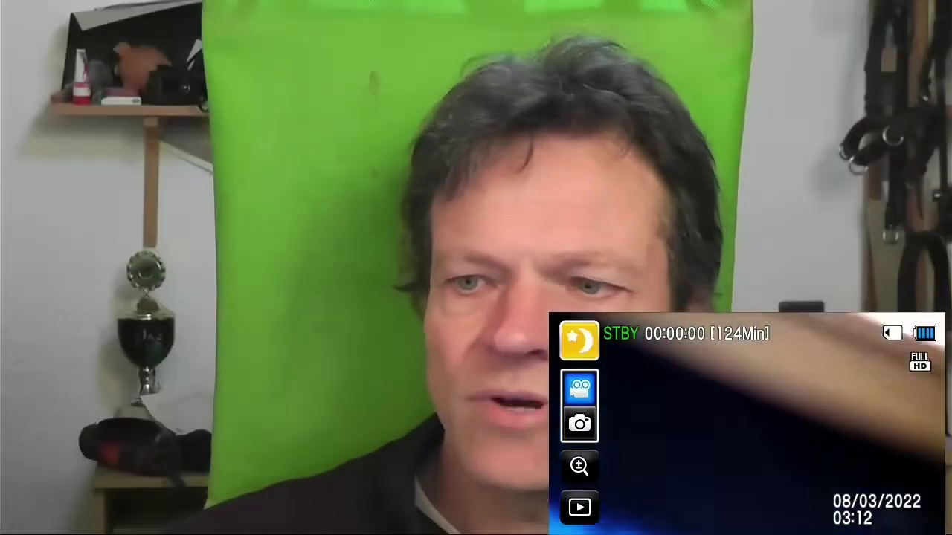